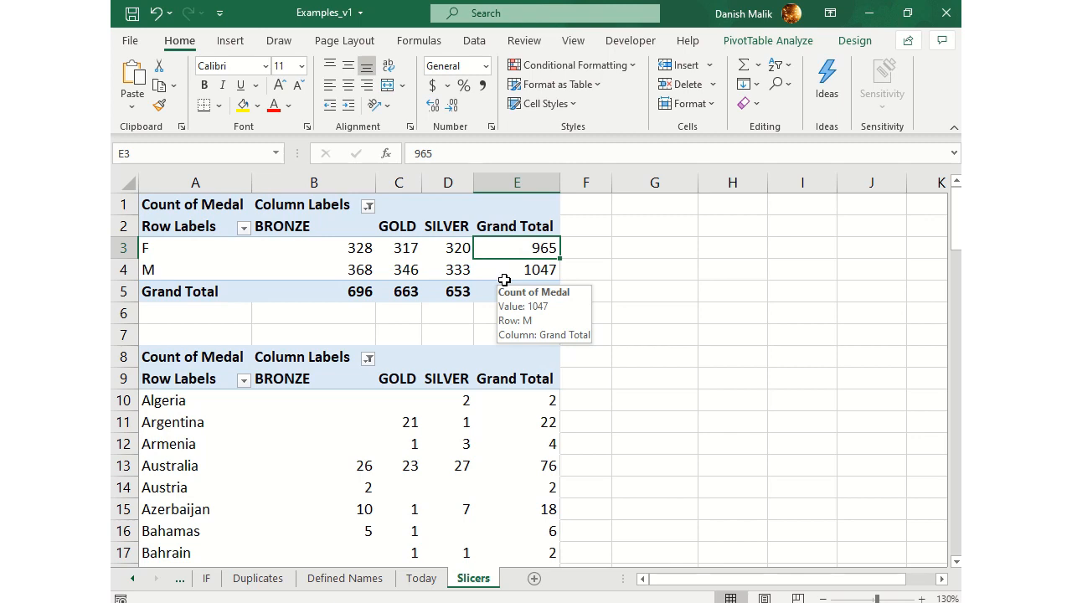
Examine the bronze, gold and silver medal counts and grand totals by gender in the upper pivot table
left_click(397, 257)
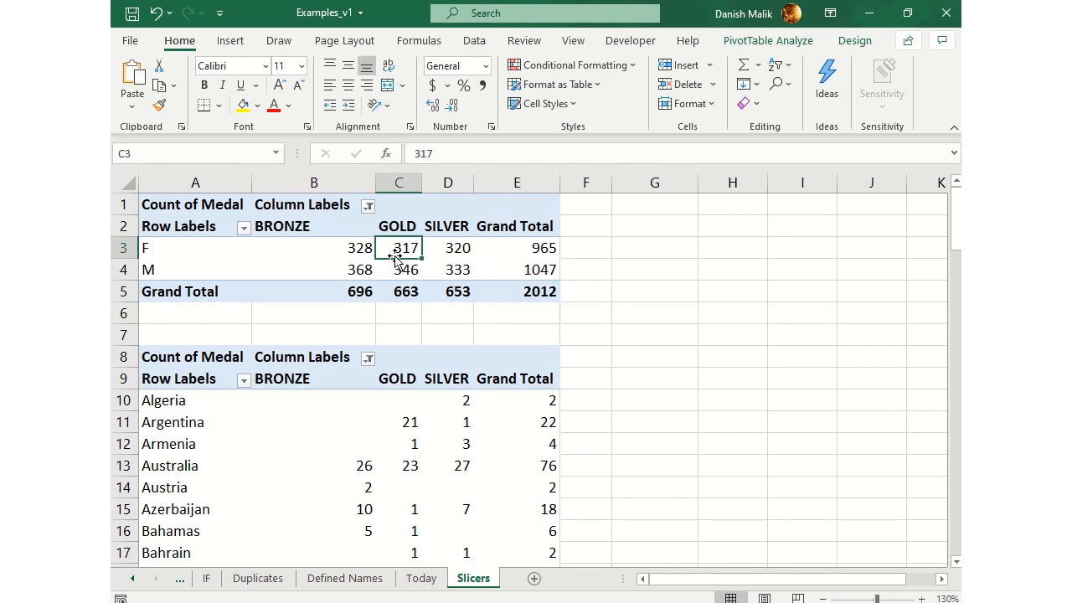
left_click(156, 248)
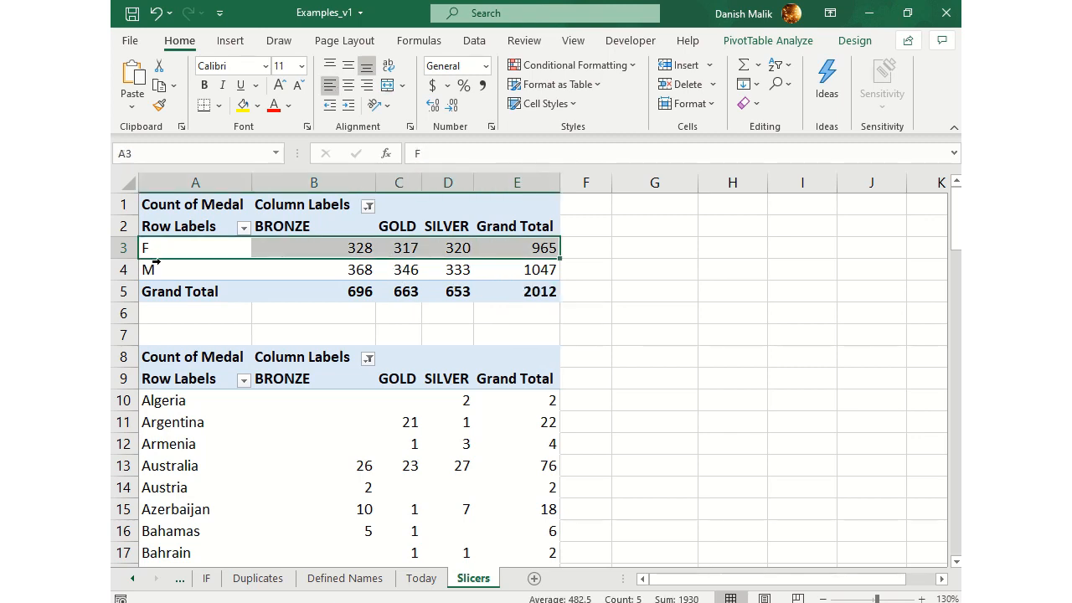
left_click(155, 265)
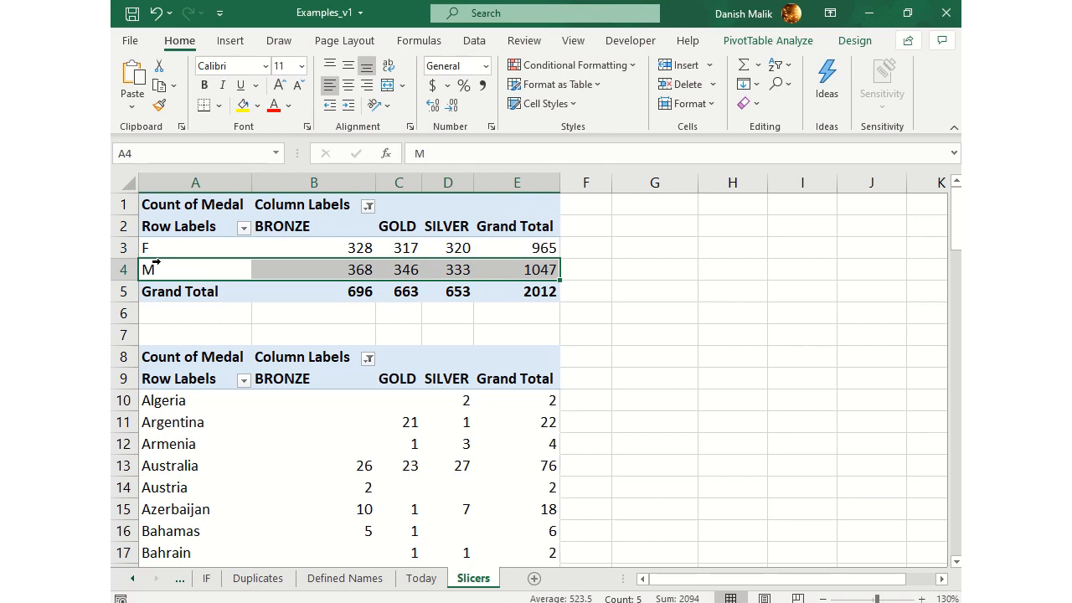
left_click(358, 248)
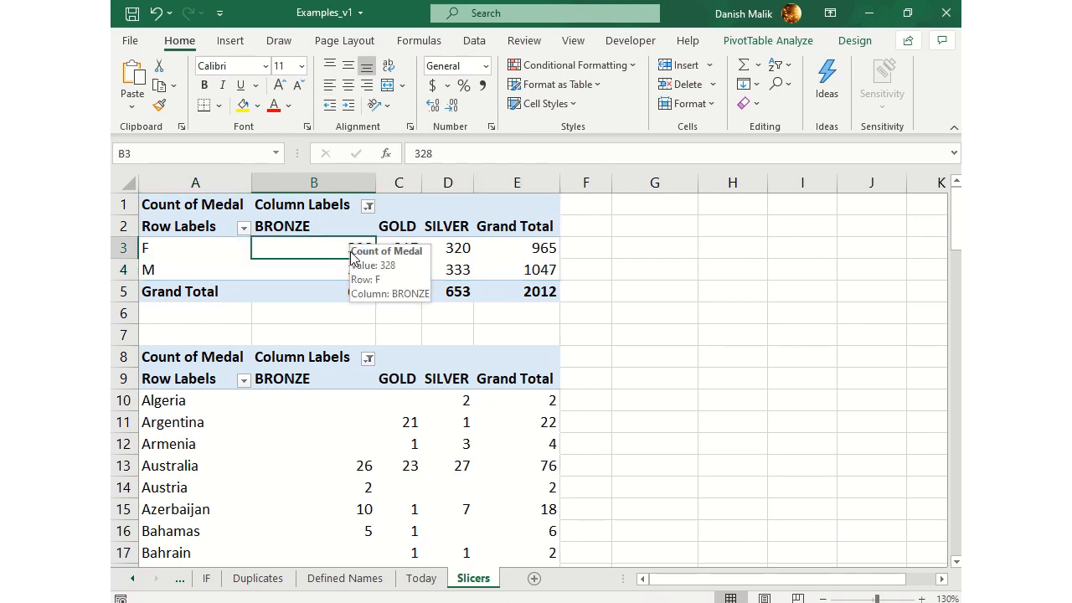
left_click(400, 246)
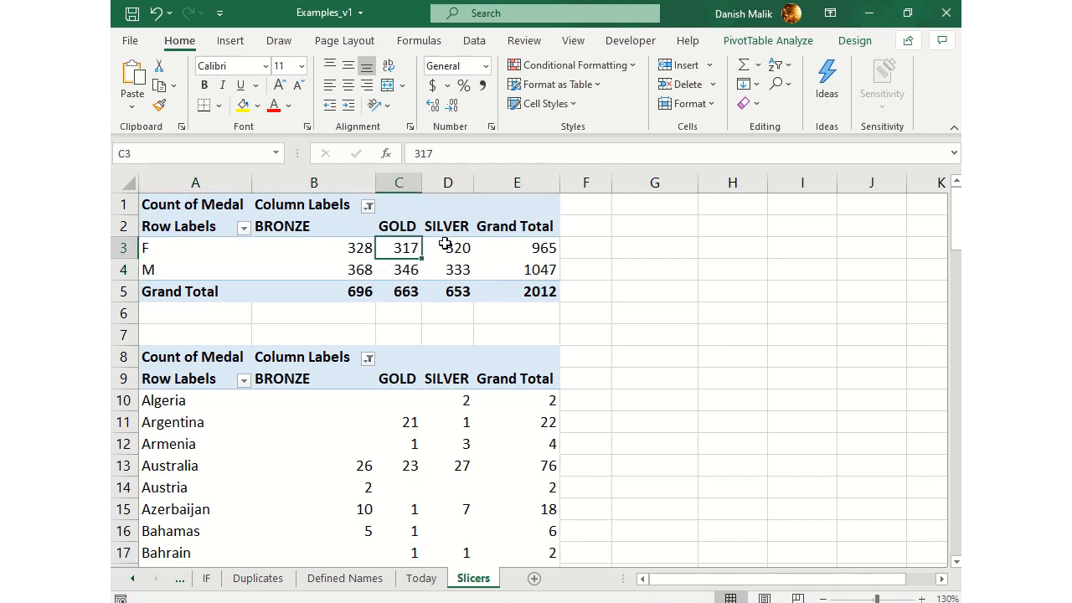
left_click(443, 247)
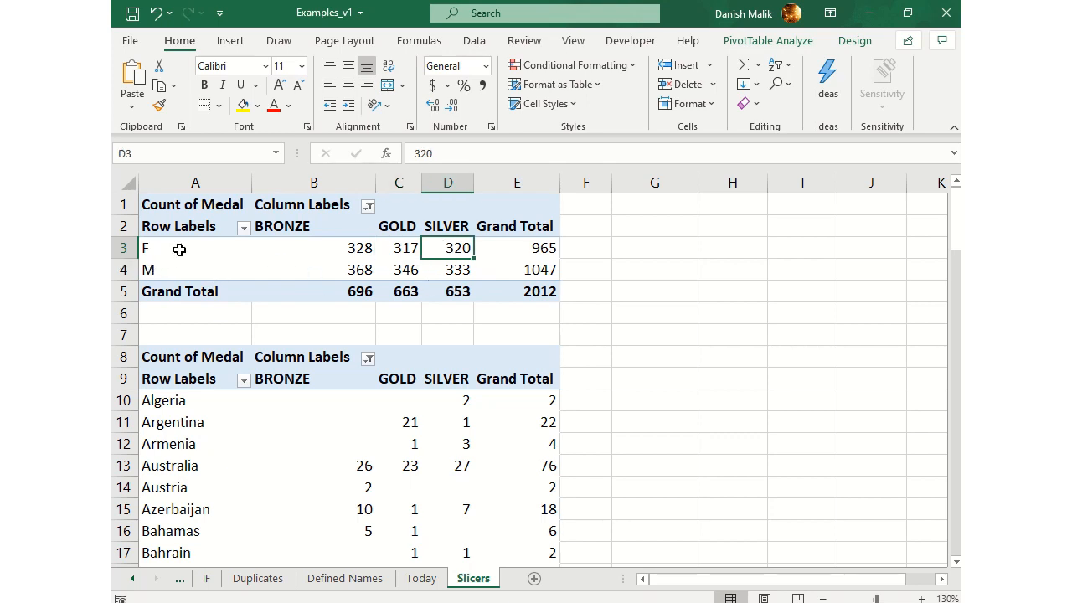
left_click(543, 290)
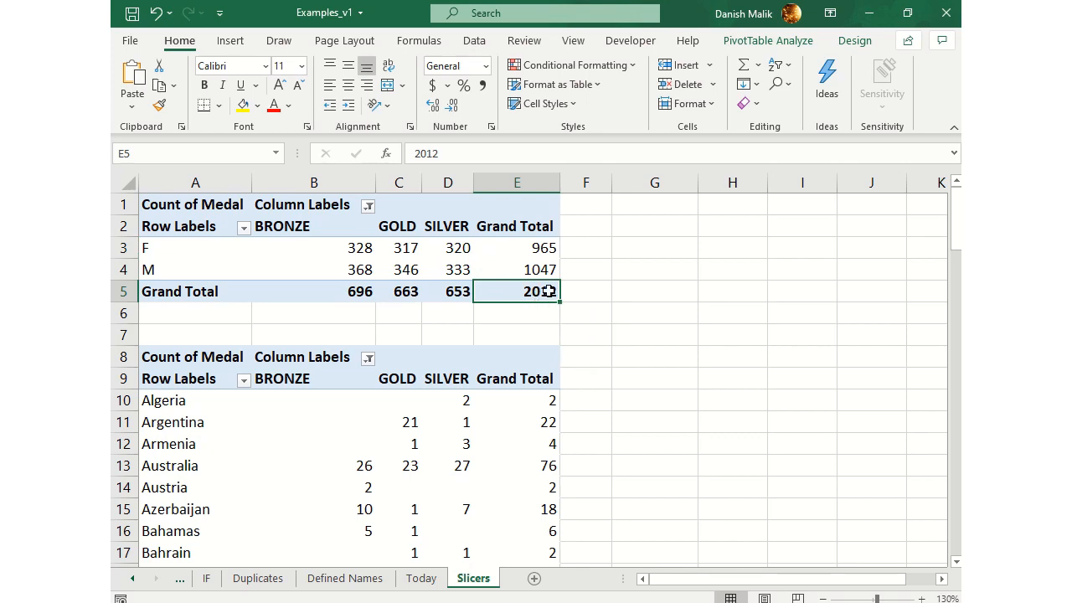
left_click(543, 250)
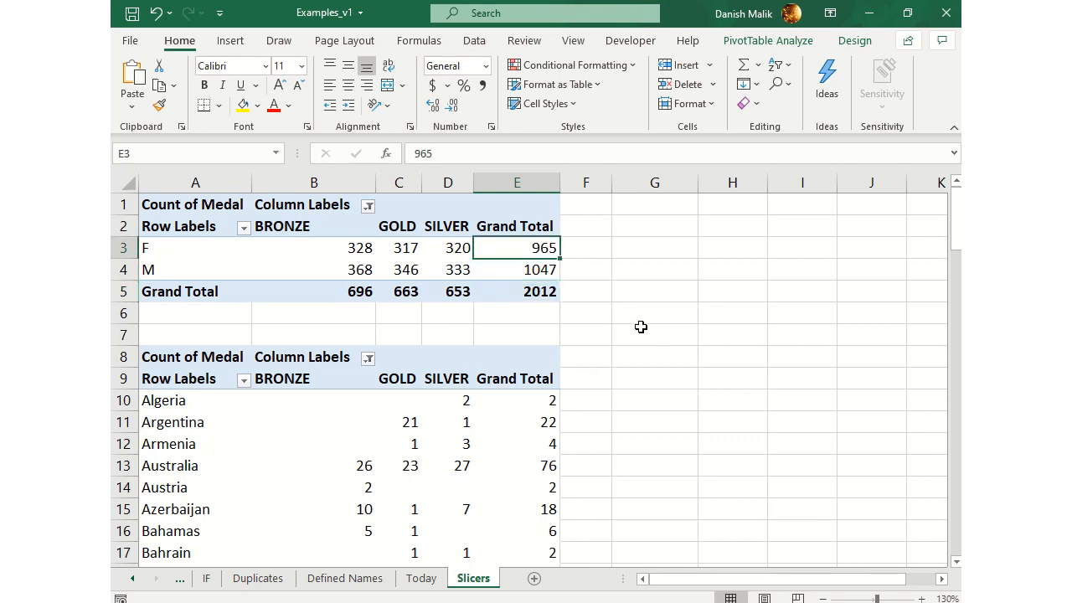
left_click(545, 274)
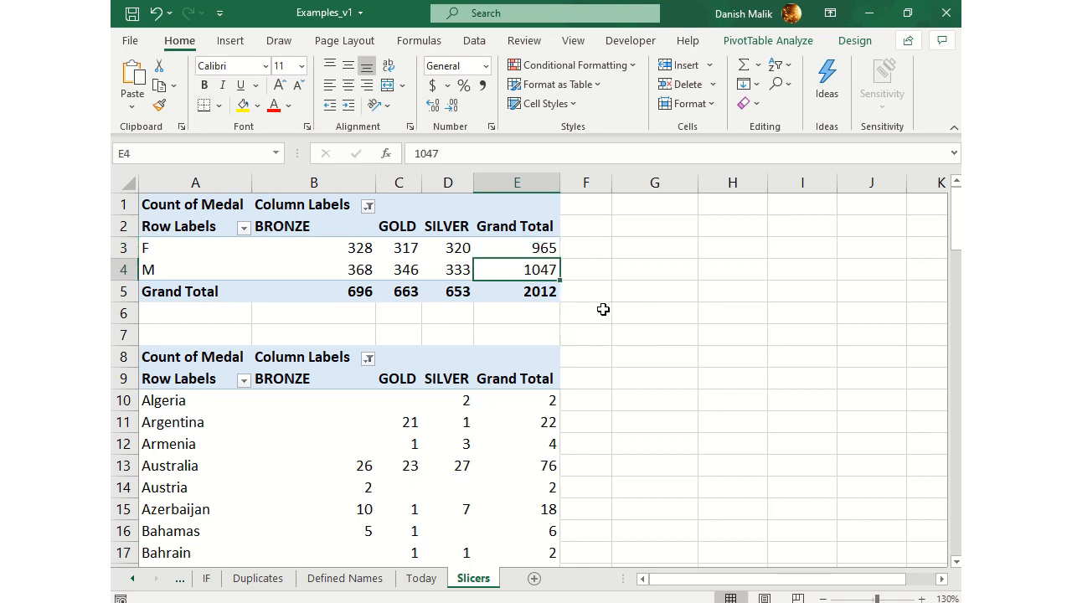
left_click(548, 290)
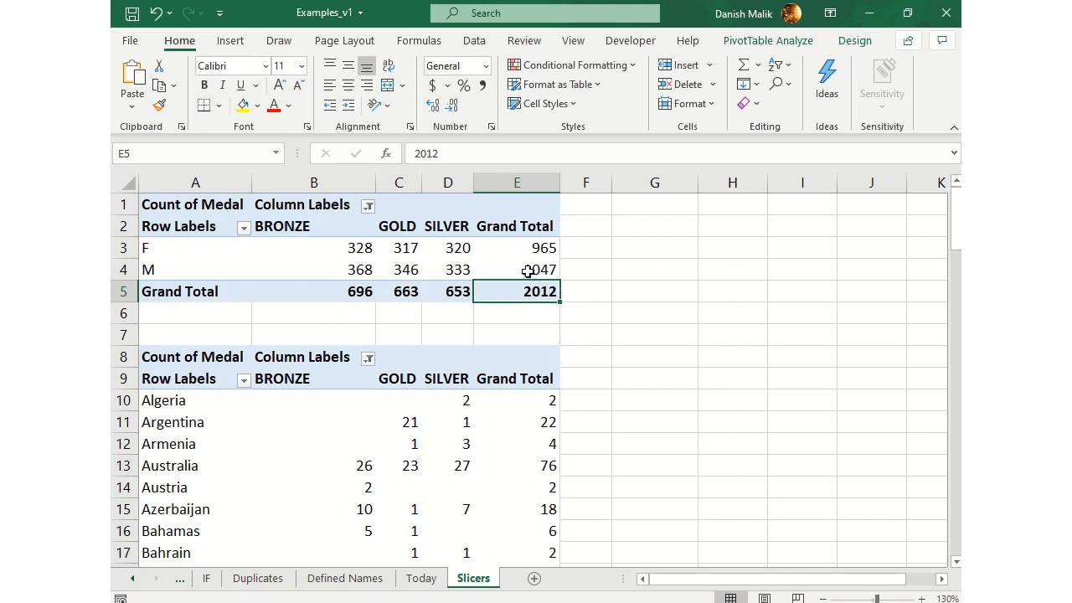
left_click(460, 269)
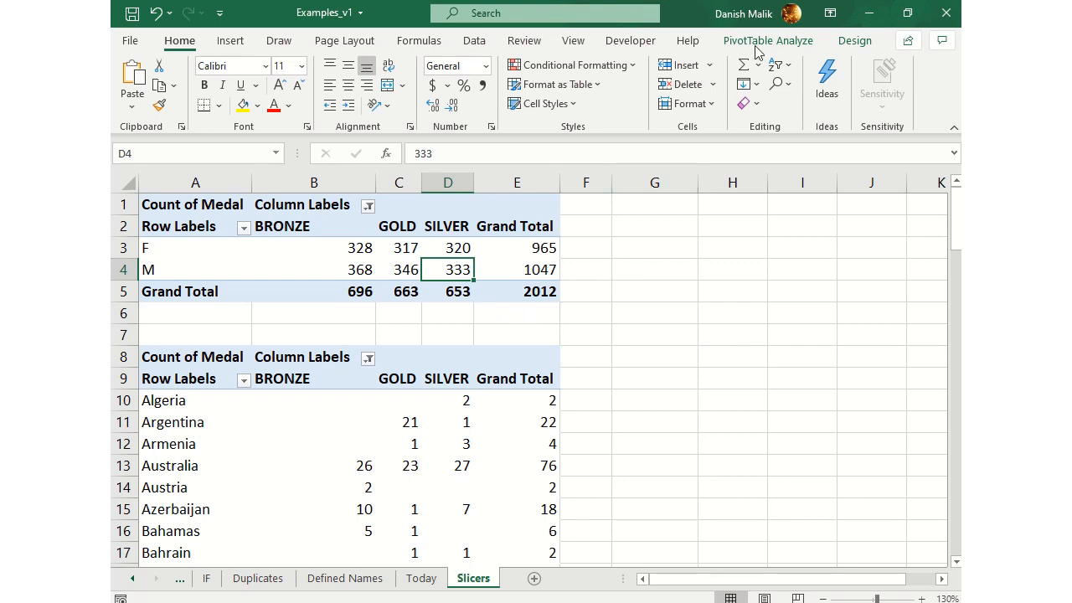
Insert a Sport slicer for the gender pivot table and place it beside the table, over columns F to I
left_click(400, 250)
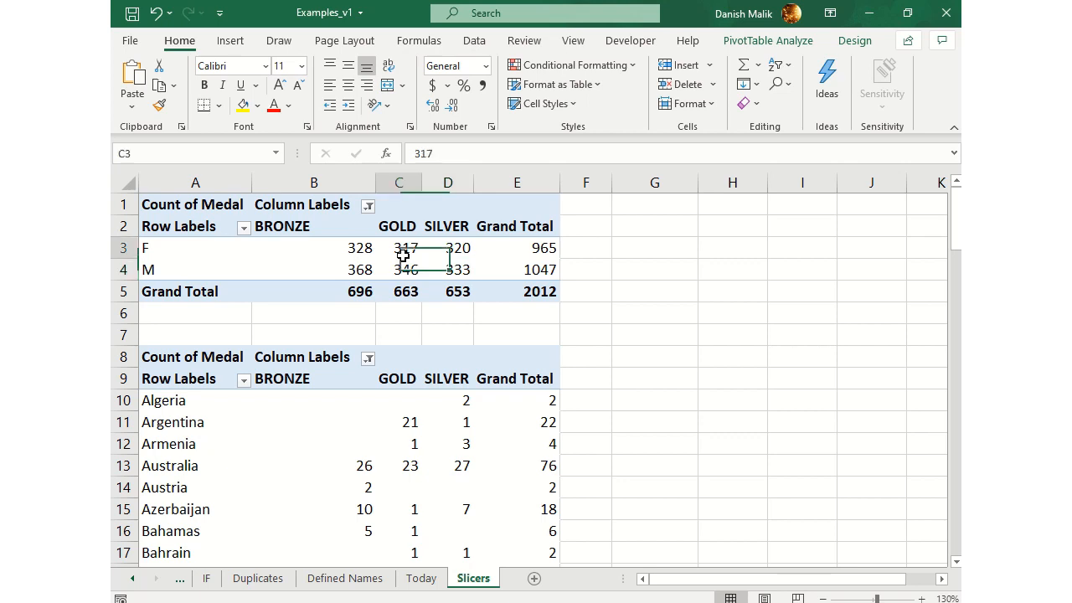
left_click(764, 46)
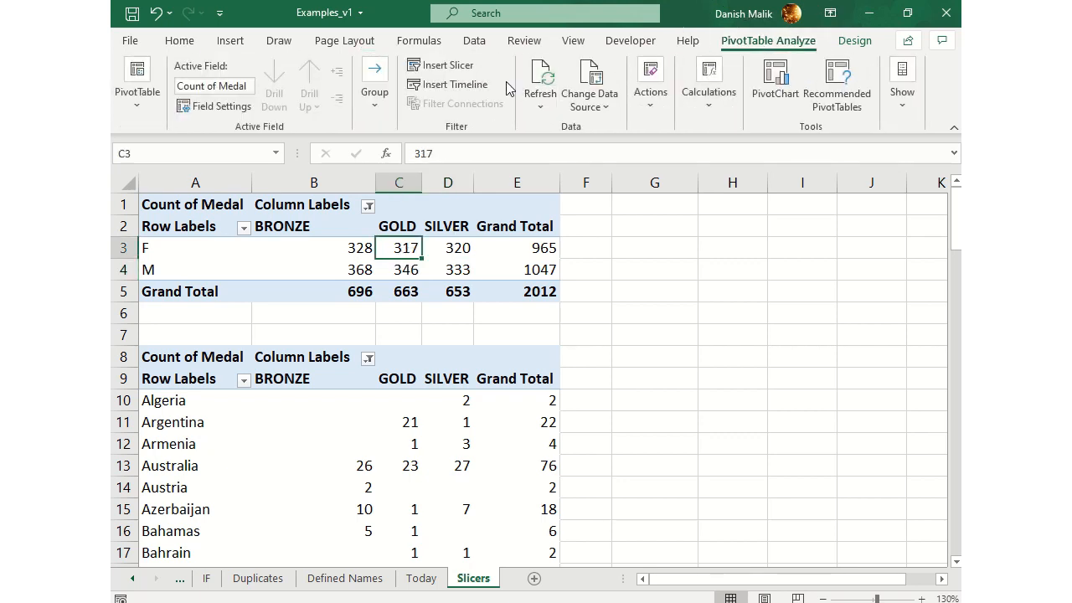
left_click(448, 70)
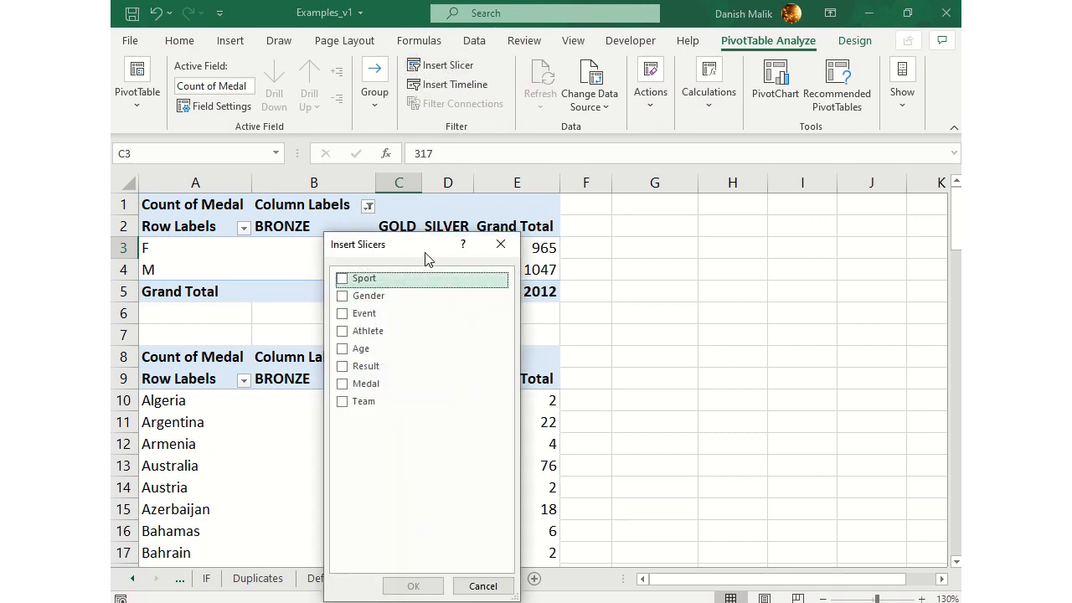
left_click_drag(425, 249, 707, 221)
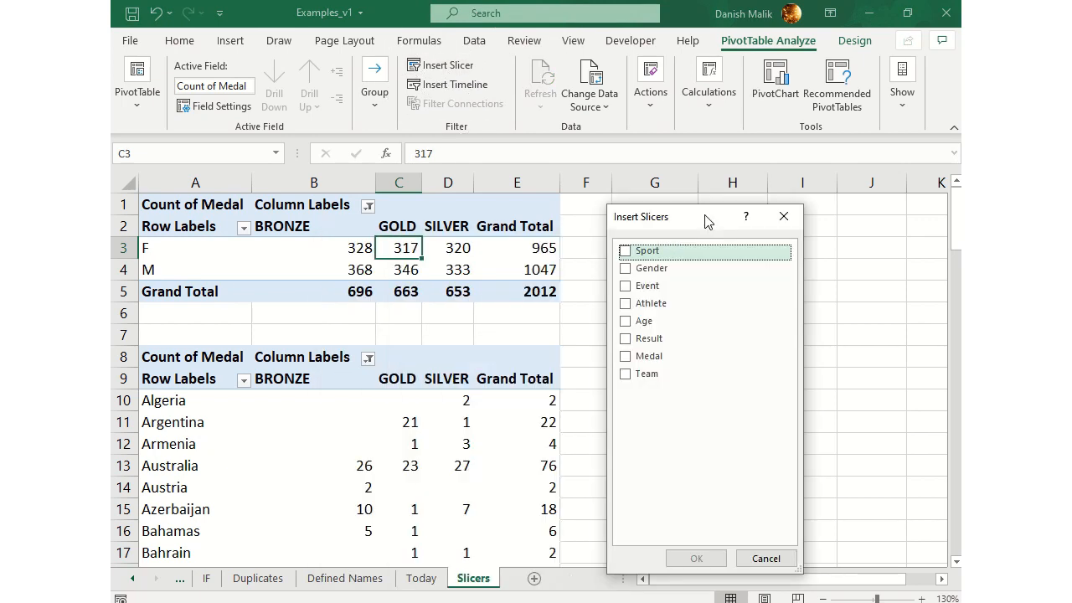
left_click(625, 252)
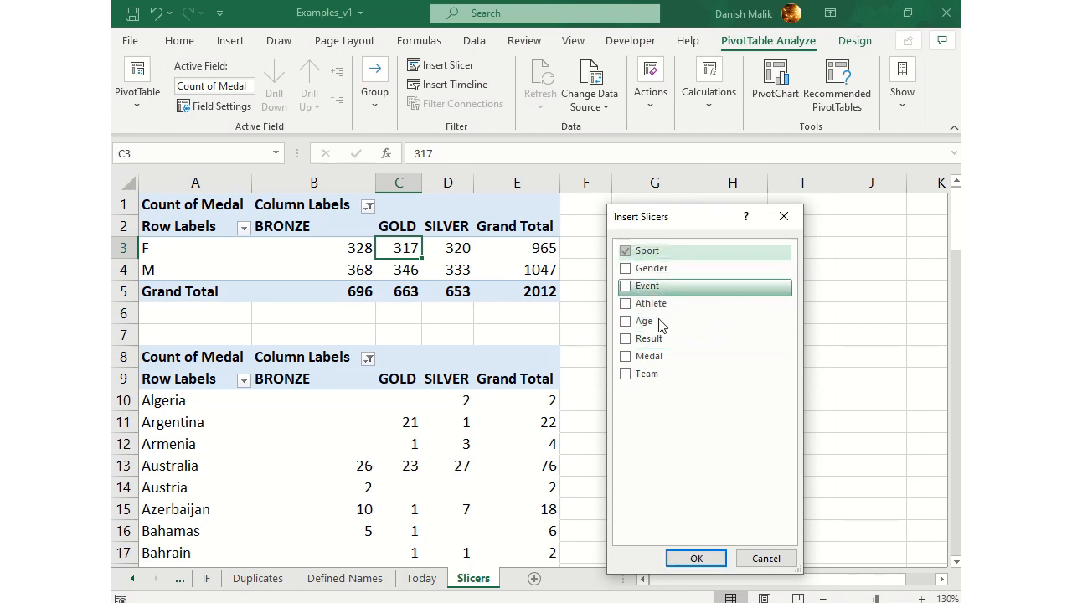
left_click(712, 562)
left_click_drag(551, 261, 686, 211)
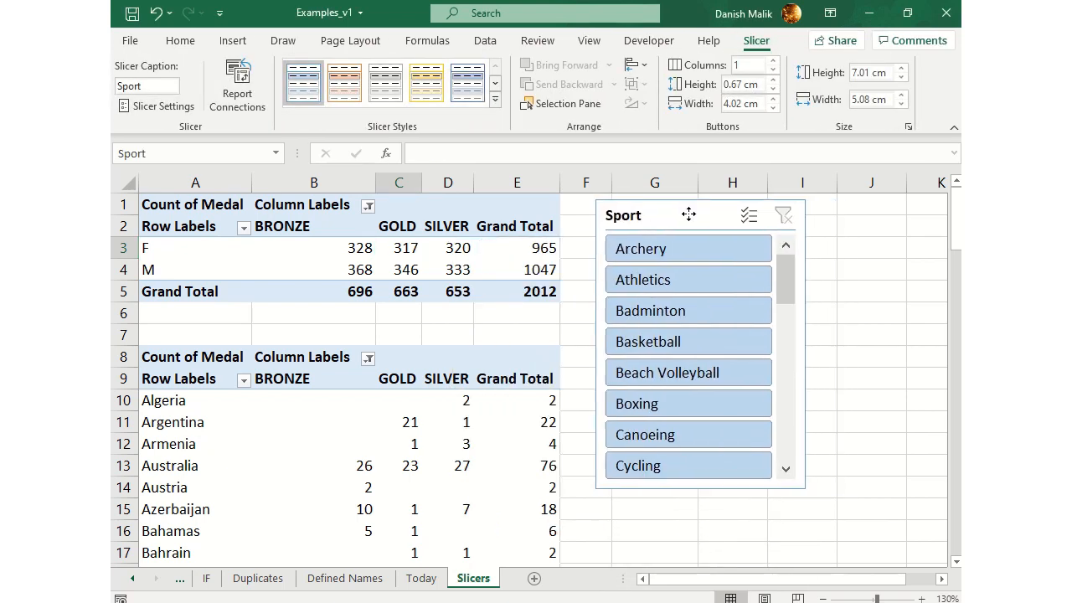
left_click_drag(780, 292, 764, 260)
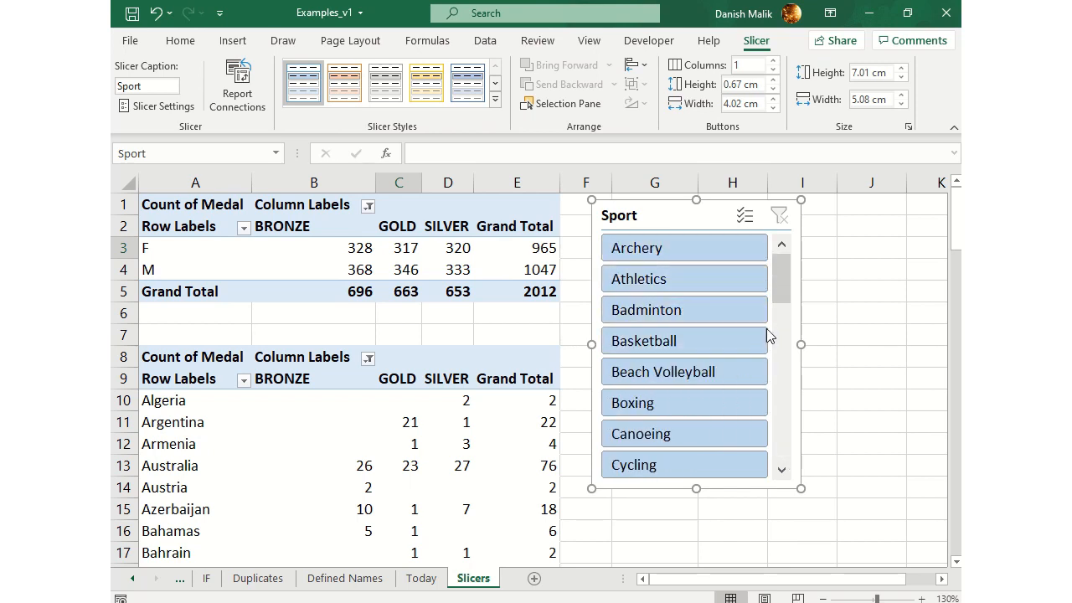
Filter the gender pivot table by Badminton and by Cycling individually, and by both sports together
left_click(725, 316)
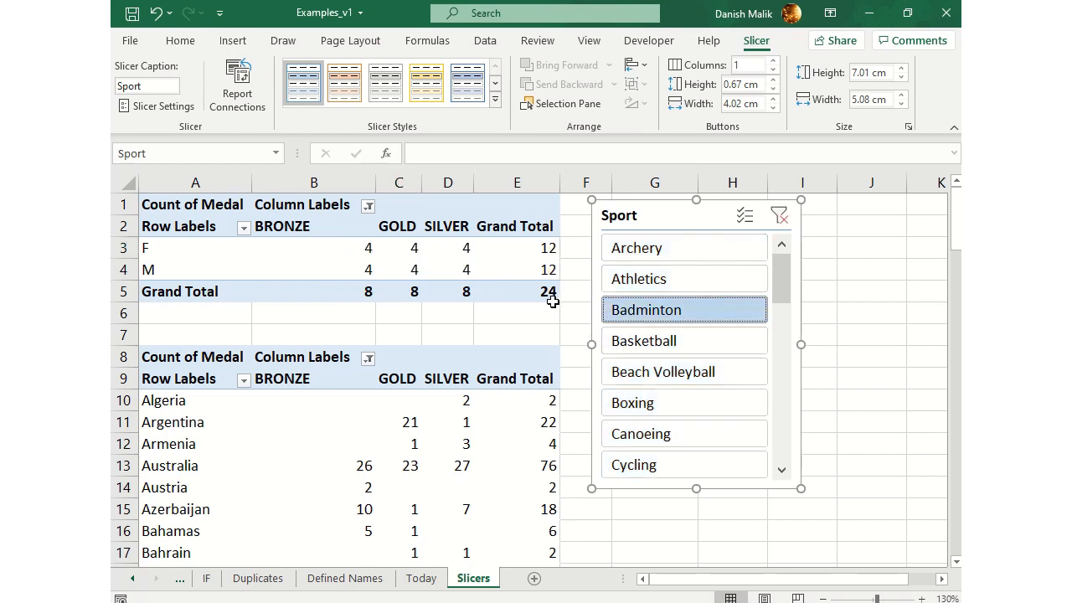
mouse_move(550, 297)
left_click(673, 463)
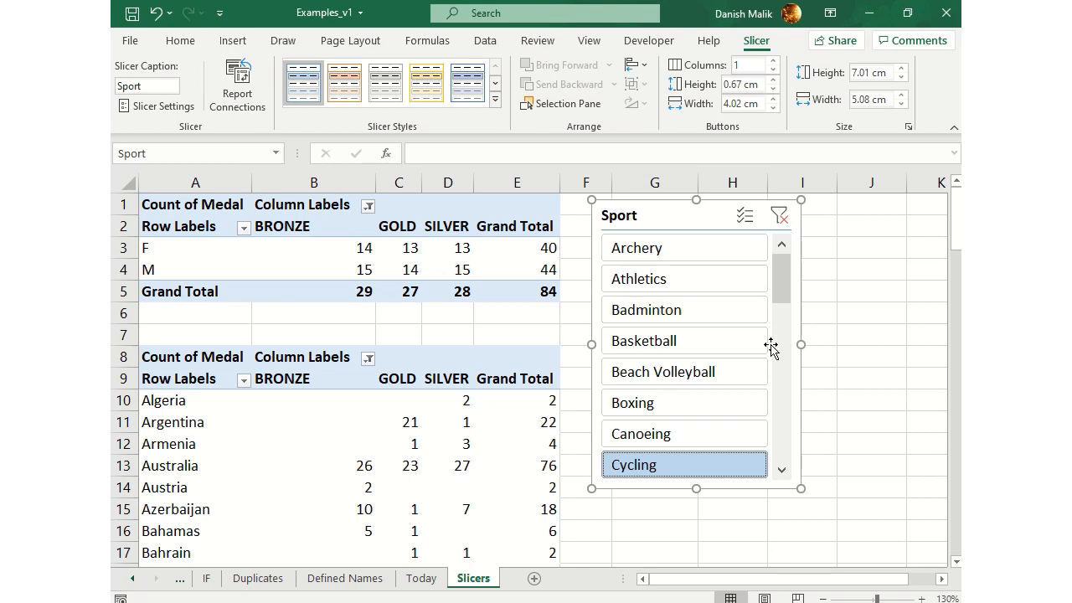
left_click(670, 323)
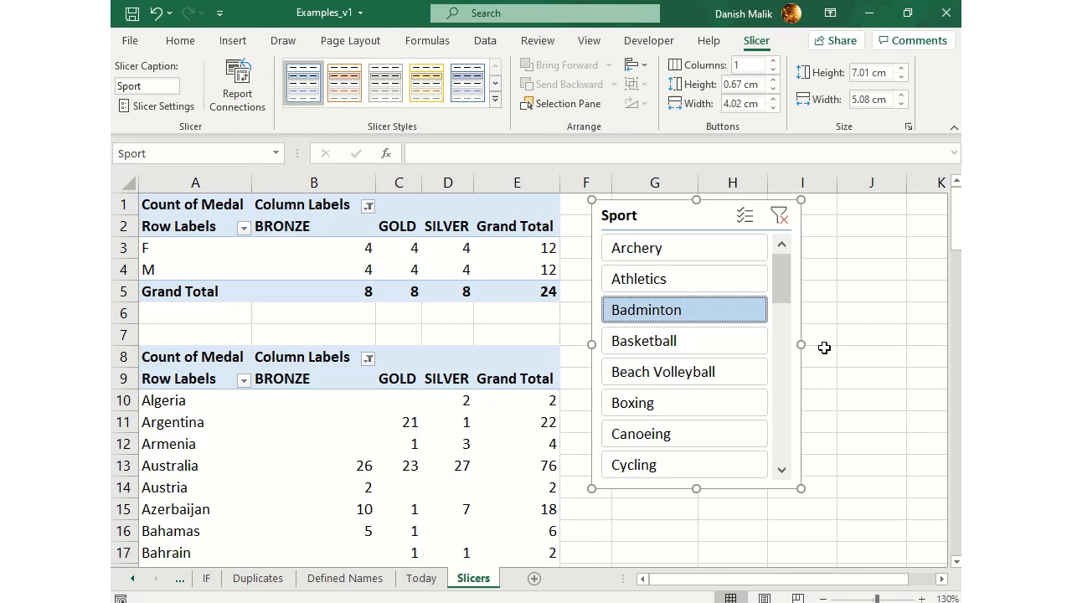
left_click(709, 469, "ctrl")
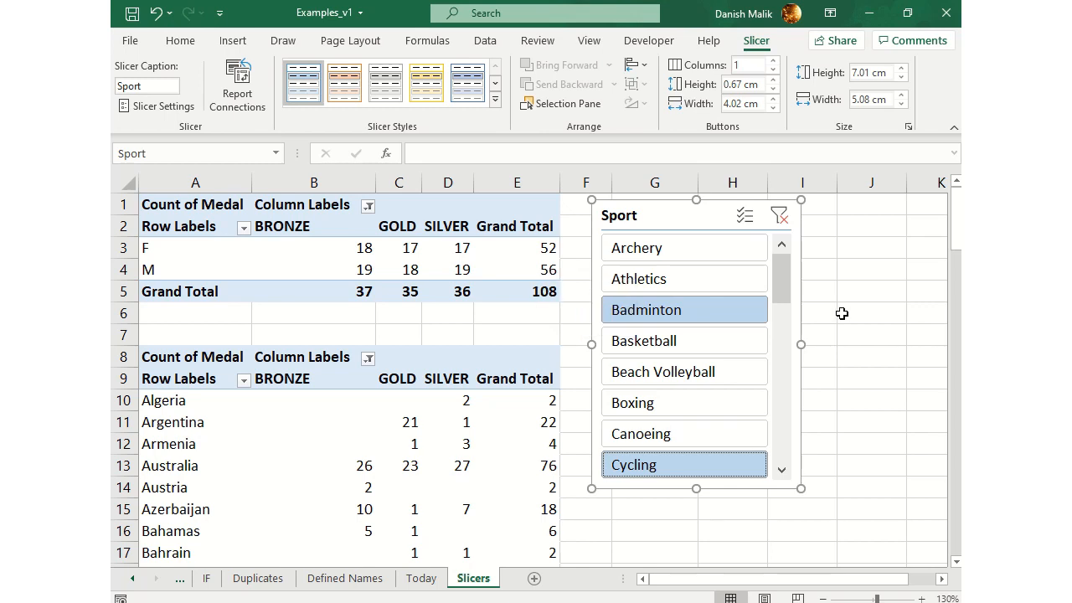
Filter the gender pivot table to Archery, Athletics, Basketball and Boxing together, and clear the Sport slicer's filter
left_click(692, 256)
left_click(695, 282)
left_click(698, 311)
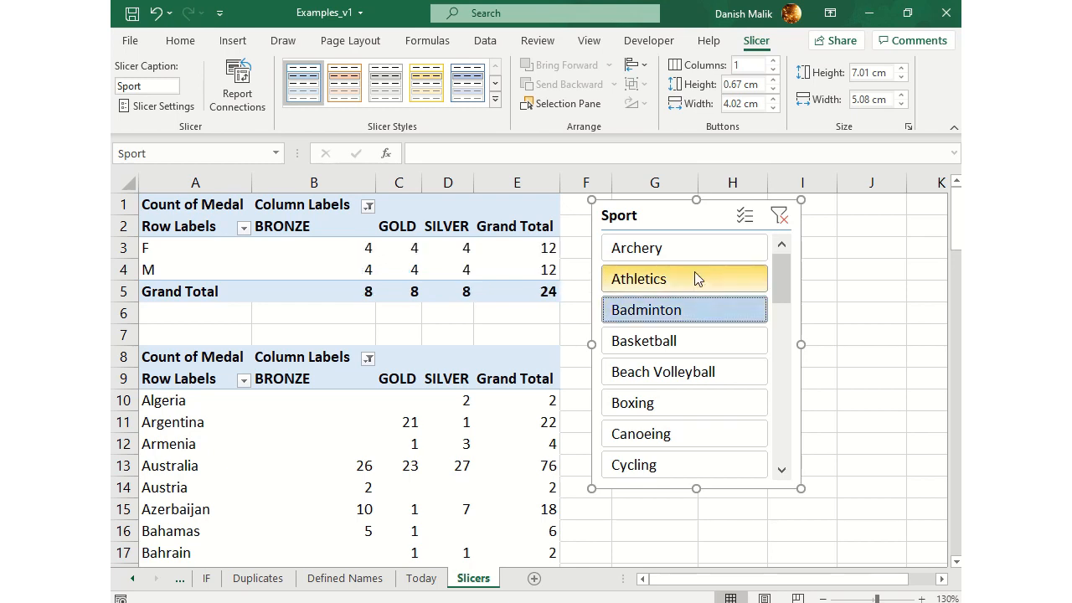
left_click(692, 262)
left_click(693, 273, "ctrl")
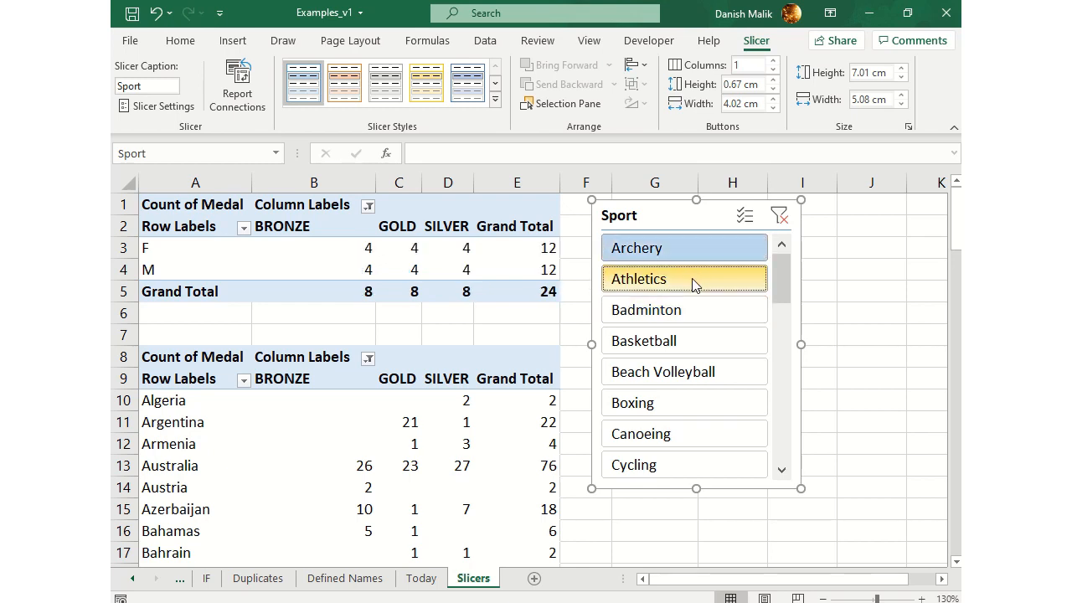
left_click(700, 349, "ctrl")
left_click(695, 397, "ctrl")
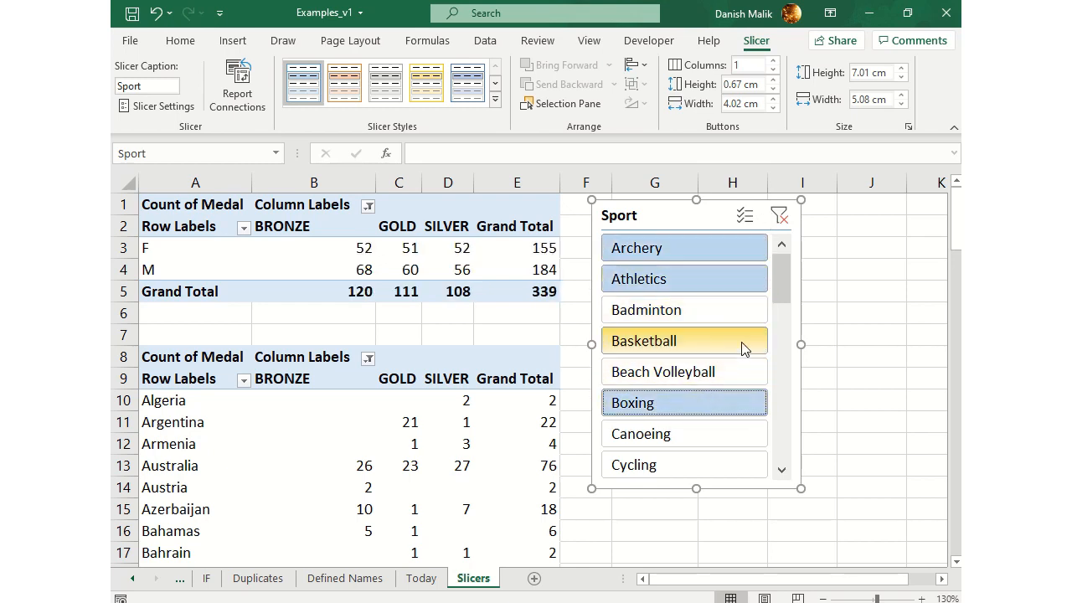
left_click(775, 221)
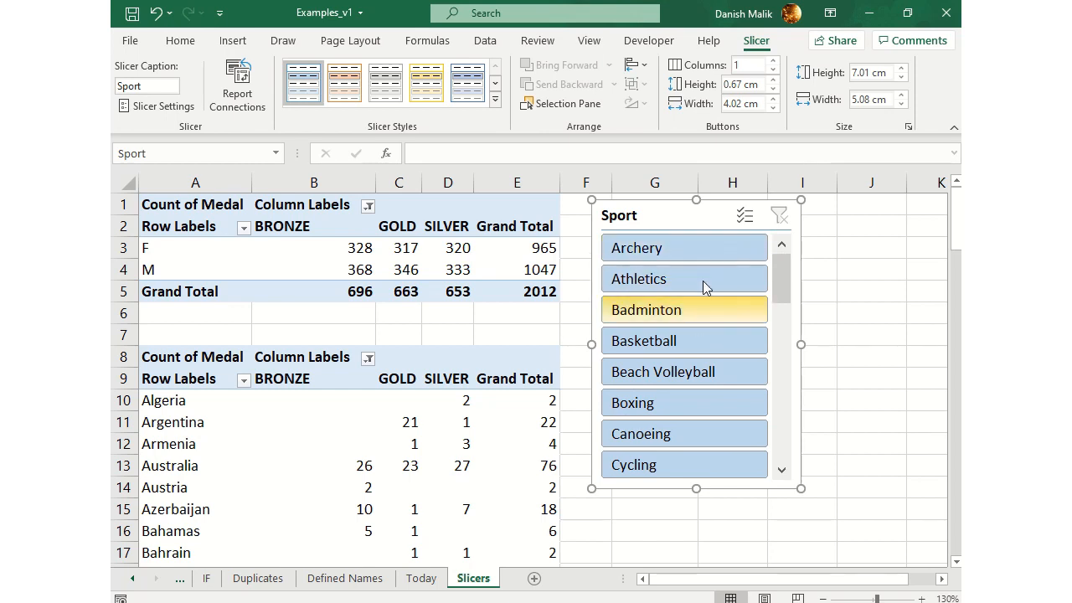
Filter the gender pivot table's totals to Badminton only, and clear the slicer filter again
left_click(545, 290)
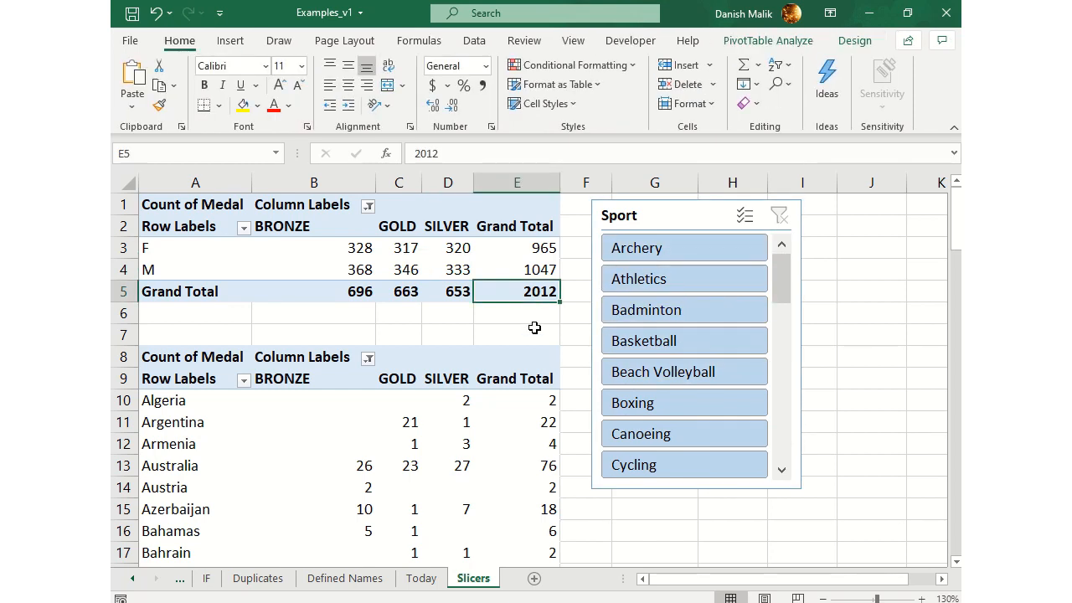
left_click(694, 311)
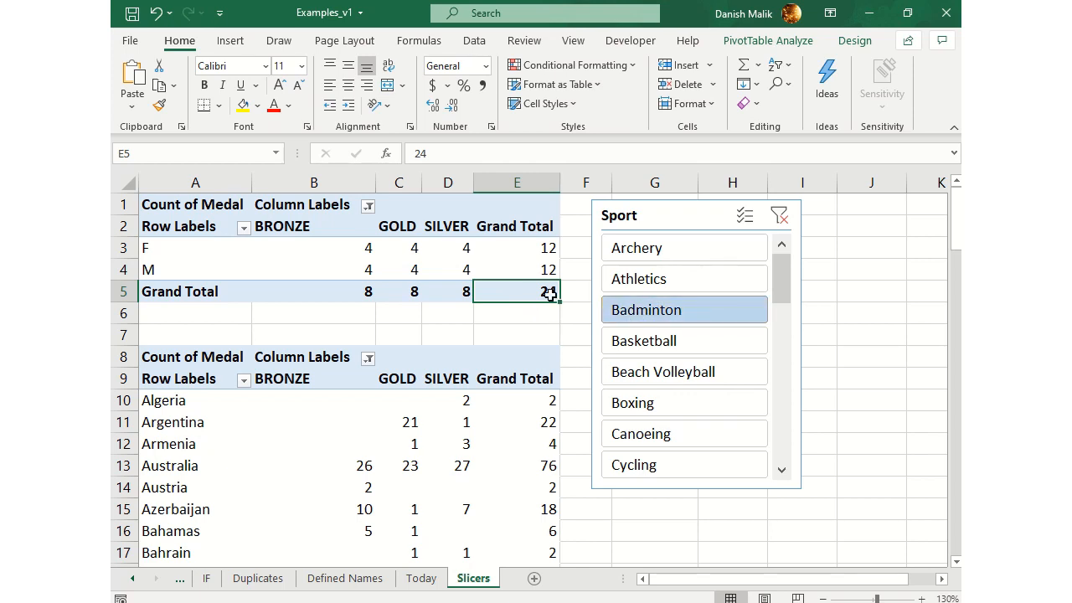
left_click(780, 216)
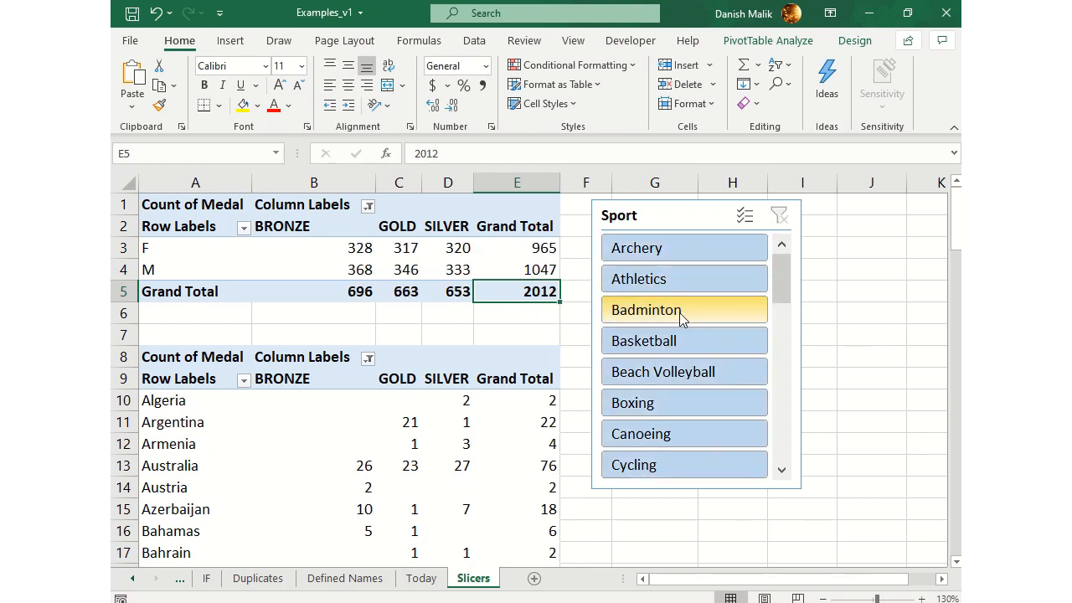
Examine the Sport slicer's settings for button columns, button height and width, and overall slicer size
left_click(692, 218)
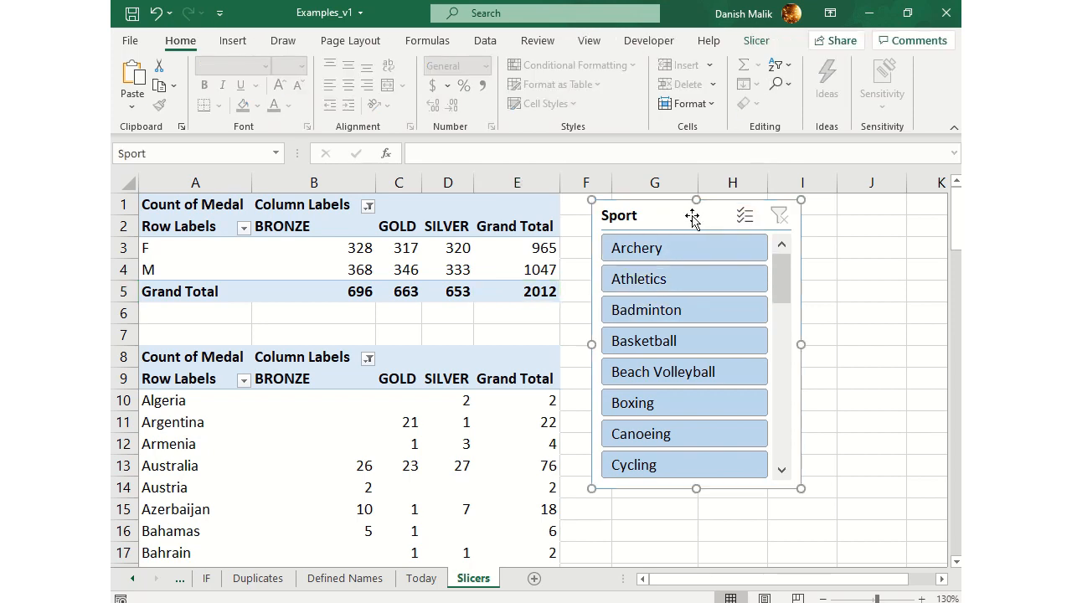
left_click(756, 42)
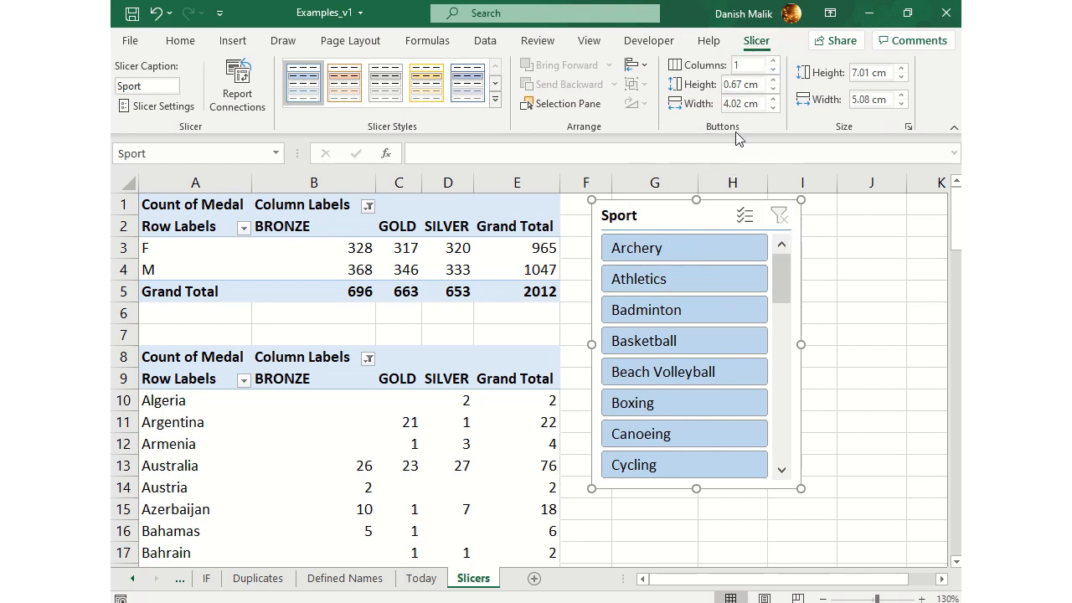
left_click(726, 85)
left_click(726, 104)
left_click(855, 74)
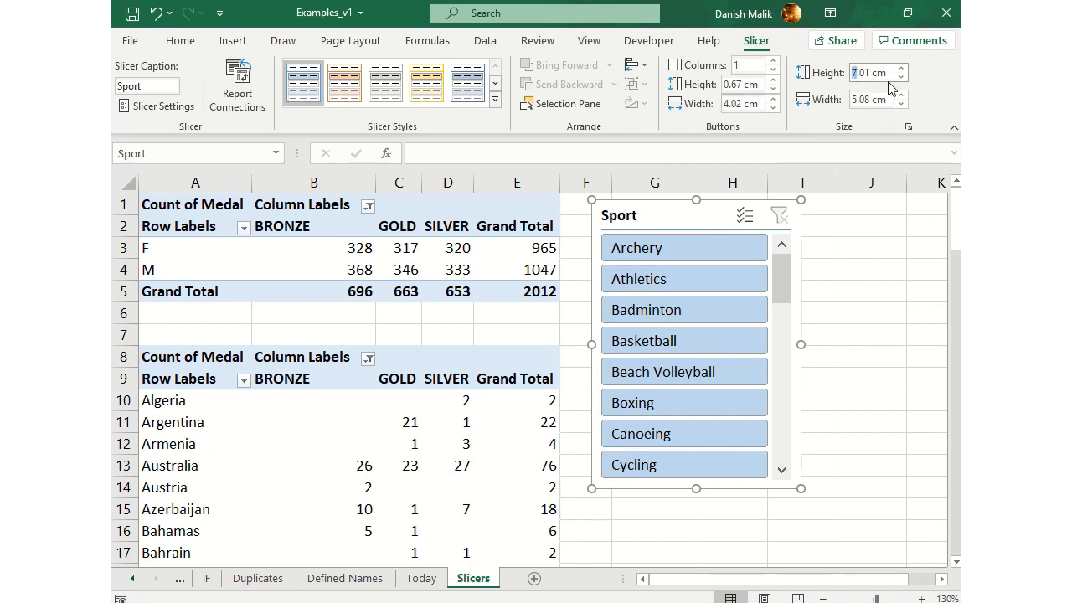
left_click_drag(887, 73, 839, 74)
left_click(856, 99)
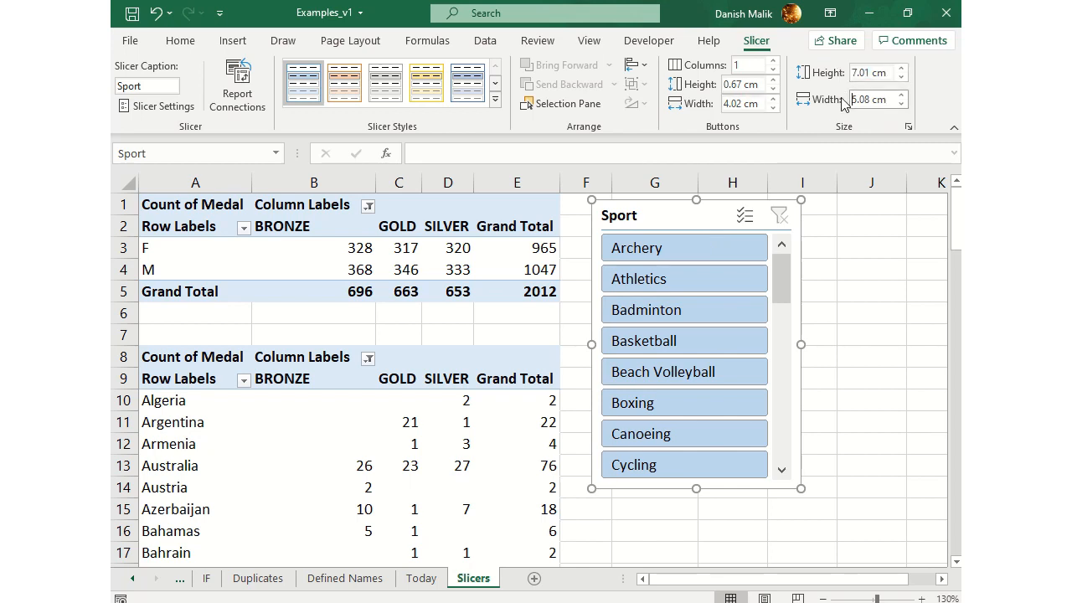
left_click(728, 65)
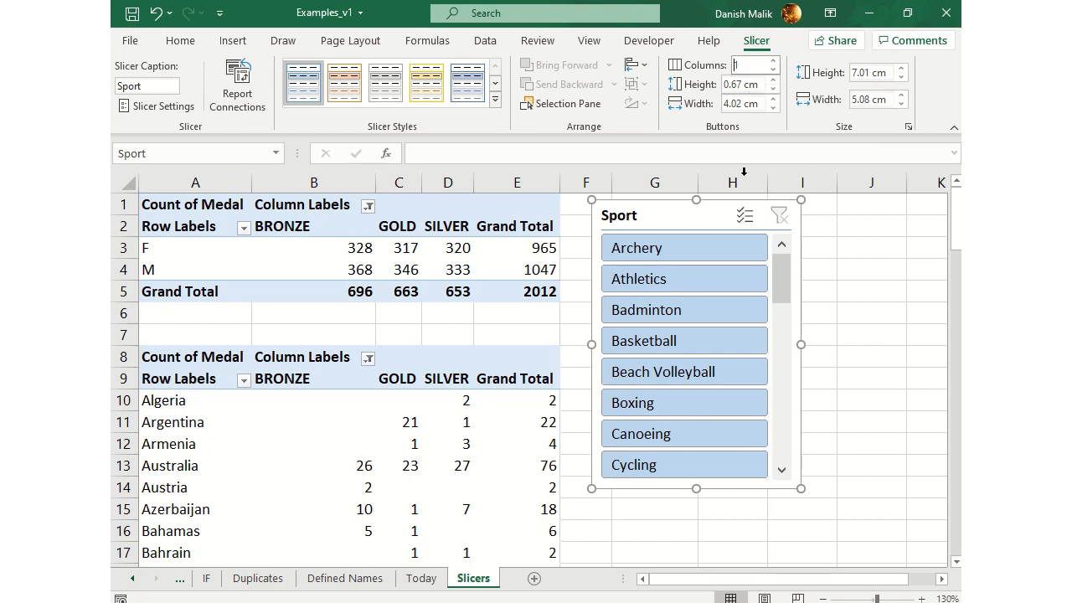
left_click_drag(782, 278, 784, 197)
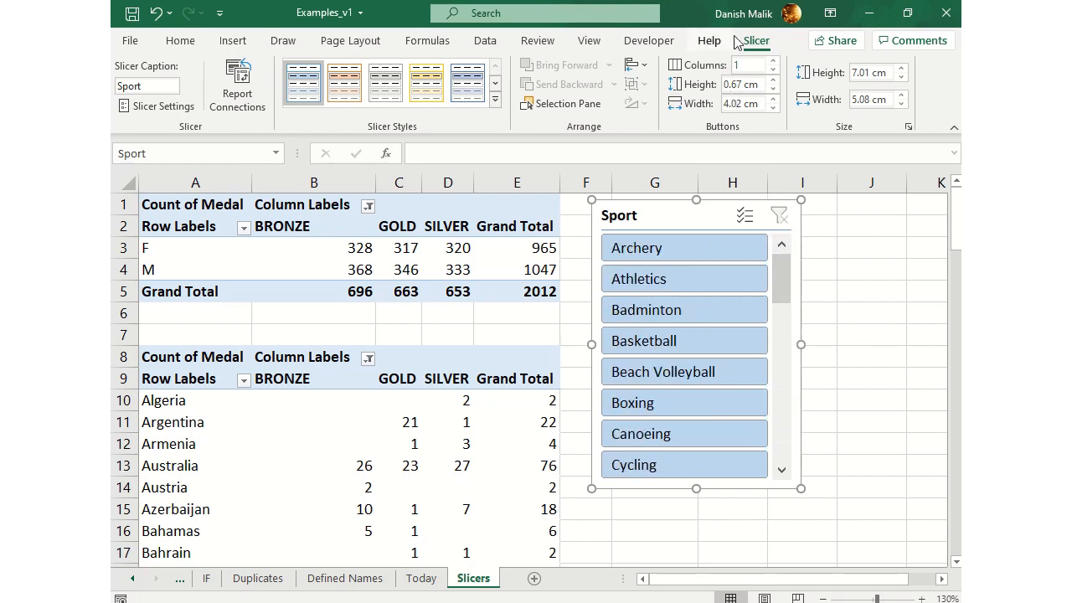
Try two and three button columns in the Sport slicer, widening it to about 7.23 cm and 11.4 cm respectively
left_click(774, 61)
left_click_drag(802, 346, 889, 344)
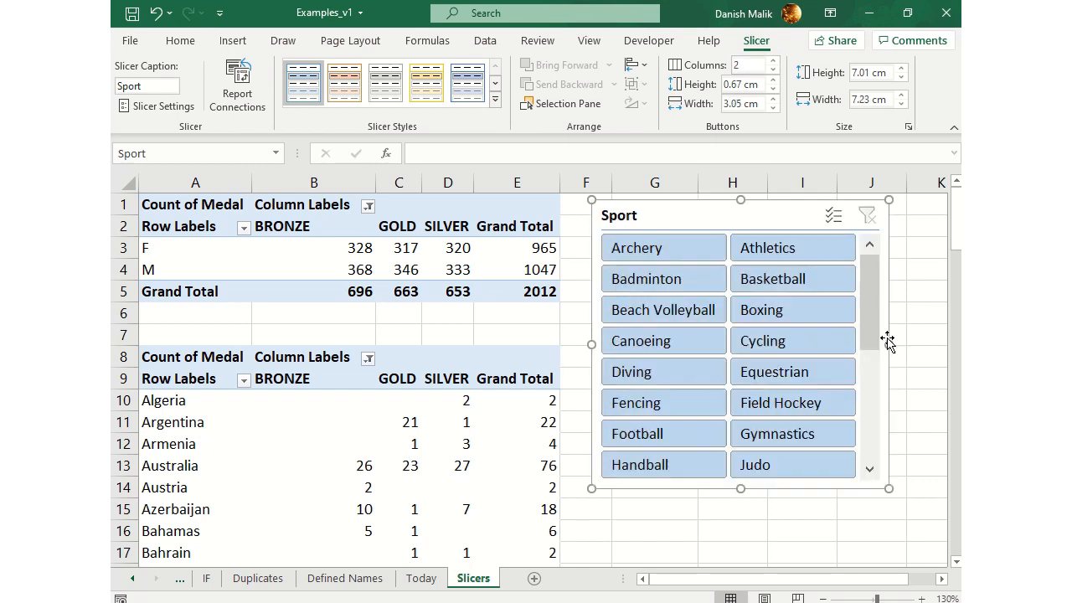
mouse_move(876, 275)
left_mouse_down()
mouse_move(867, 383)
mouse_move(869, 263)
left_mouse_up()
left_click(773, 61)
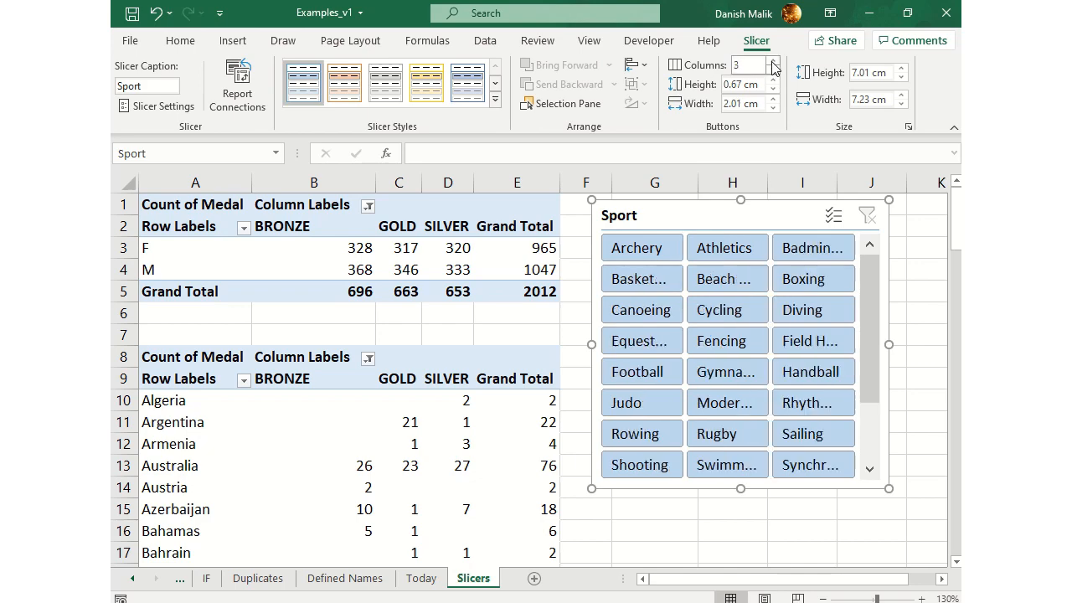
left_click_drag(890, 344, 946, 338)
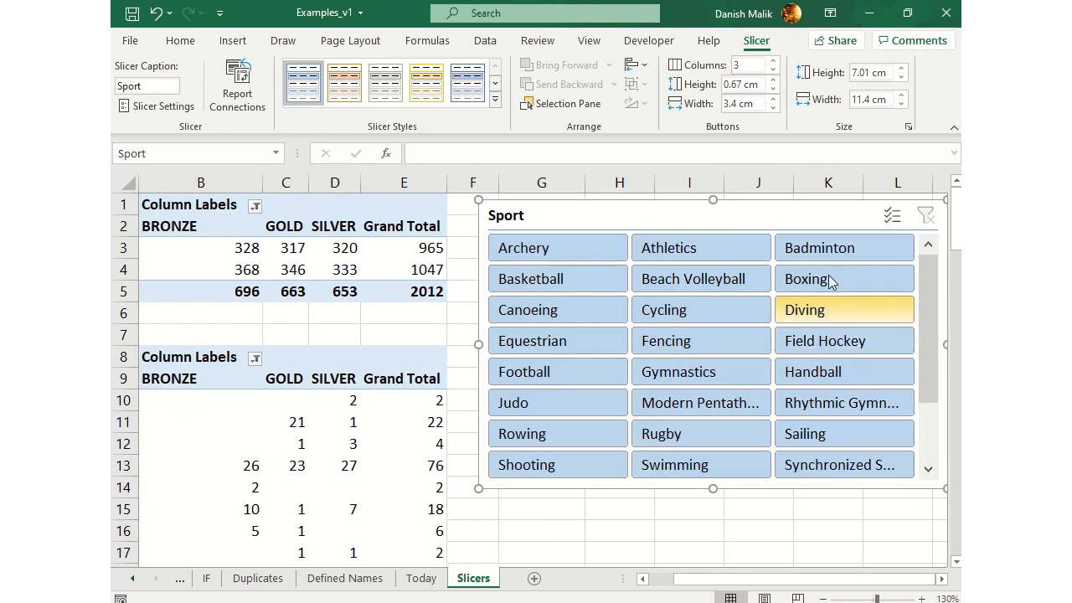
Reduce the Sport slicer to a single button column and narrow it to about 4.5 cm
left_click(774, 71)
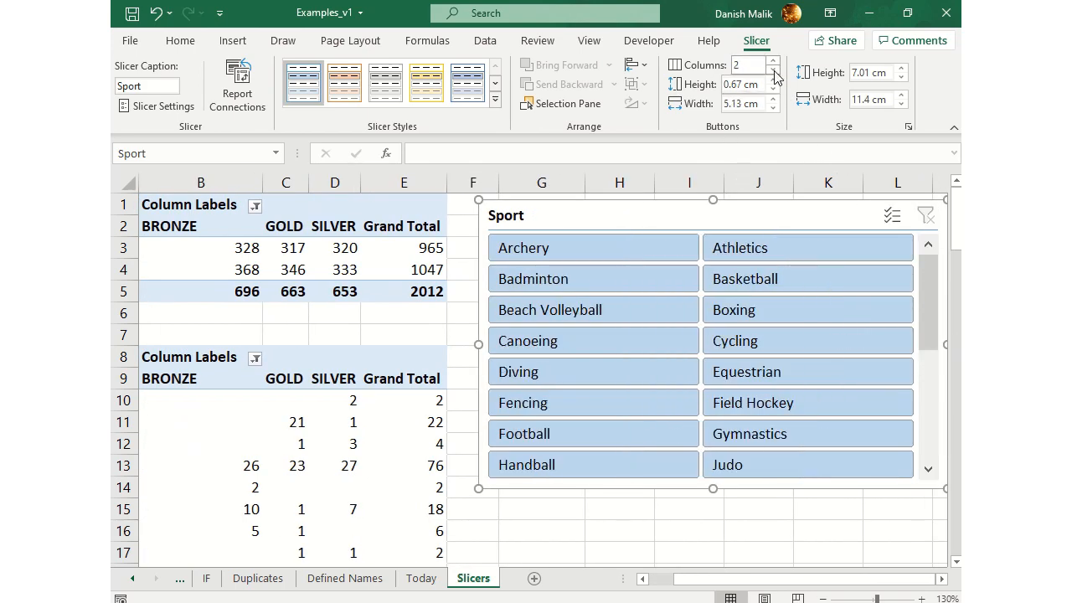
left_click_drag(946, 346, 635, 357)
left_click_drag(763, 578, 727, 578)
left_click(773, 72)
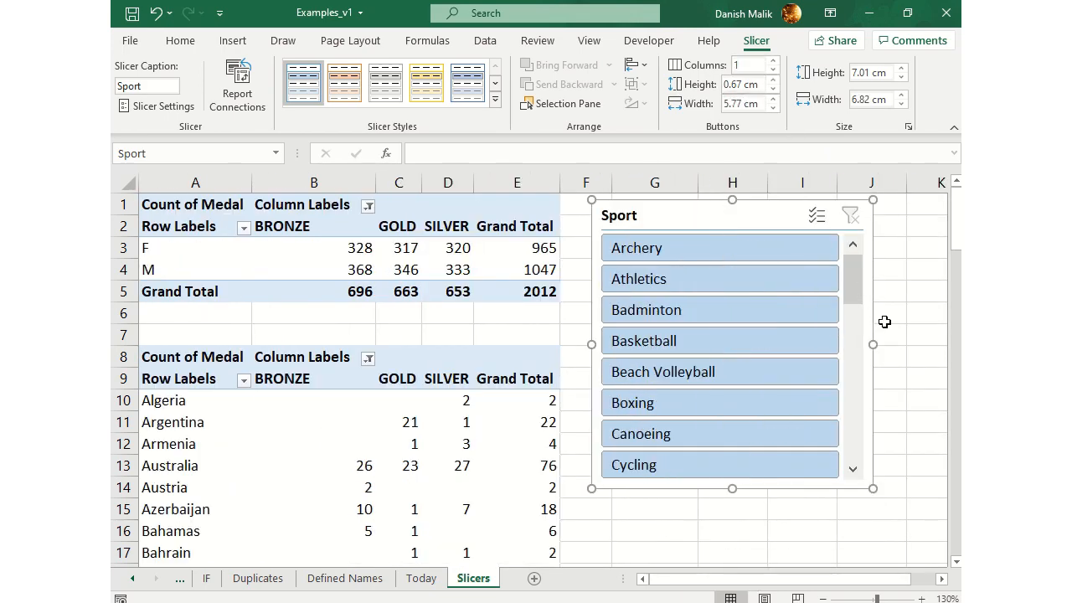
left_click_drag(872, 348, 778, 361)
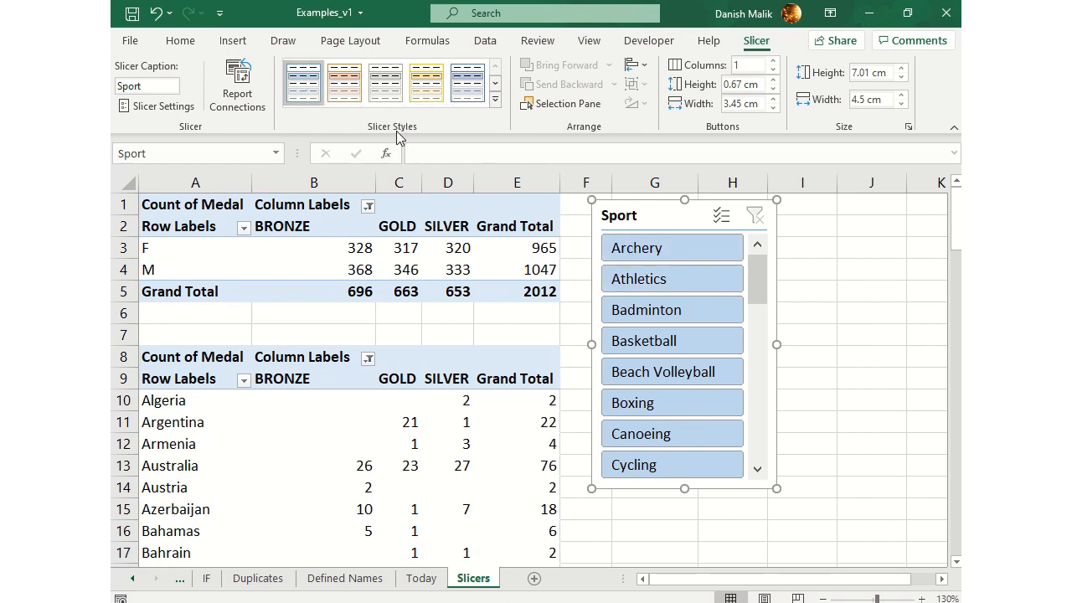
Try the light orange, light gray, light blue and dark orange styles on the Sport slicer
left_click(352, 88)
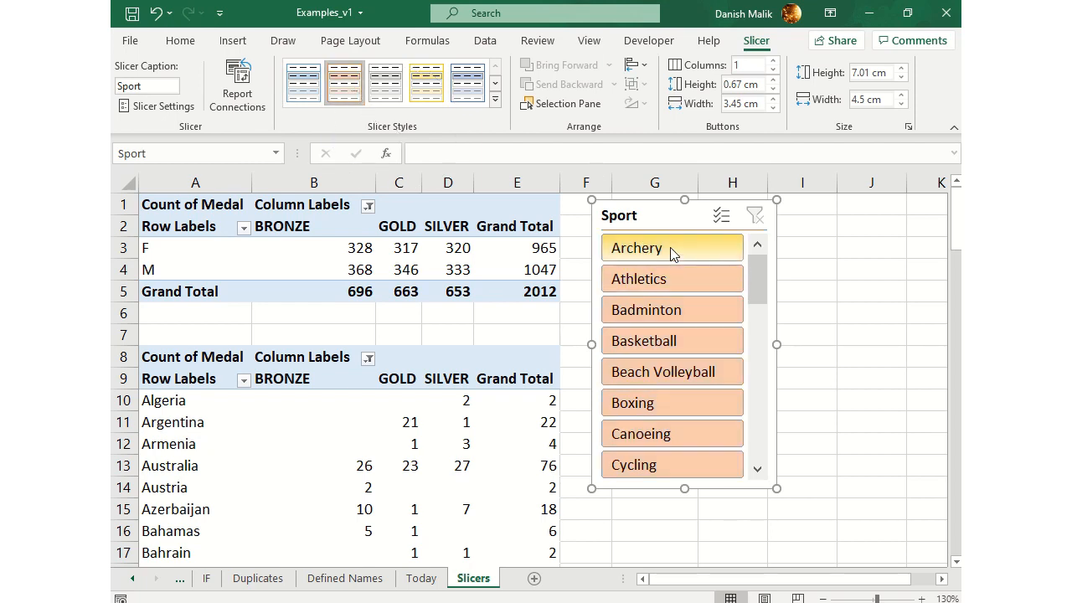
left_click(385, 84)
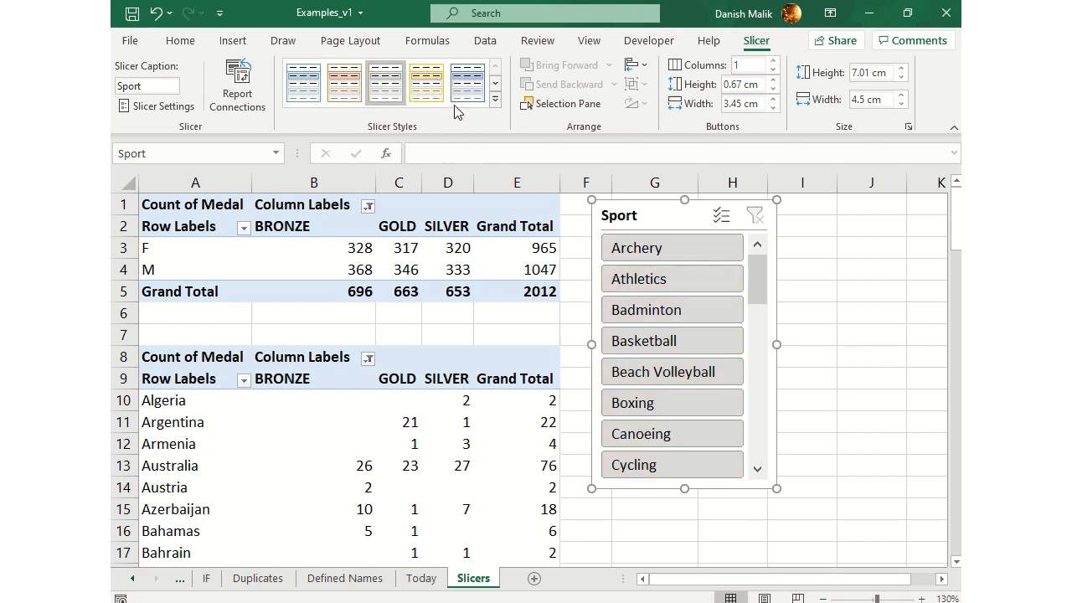
left_click(467, 84)
left_click(495, 98)
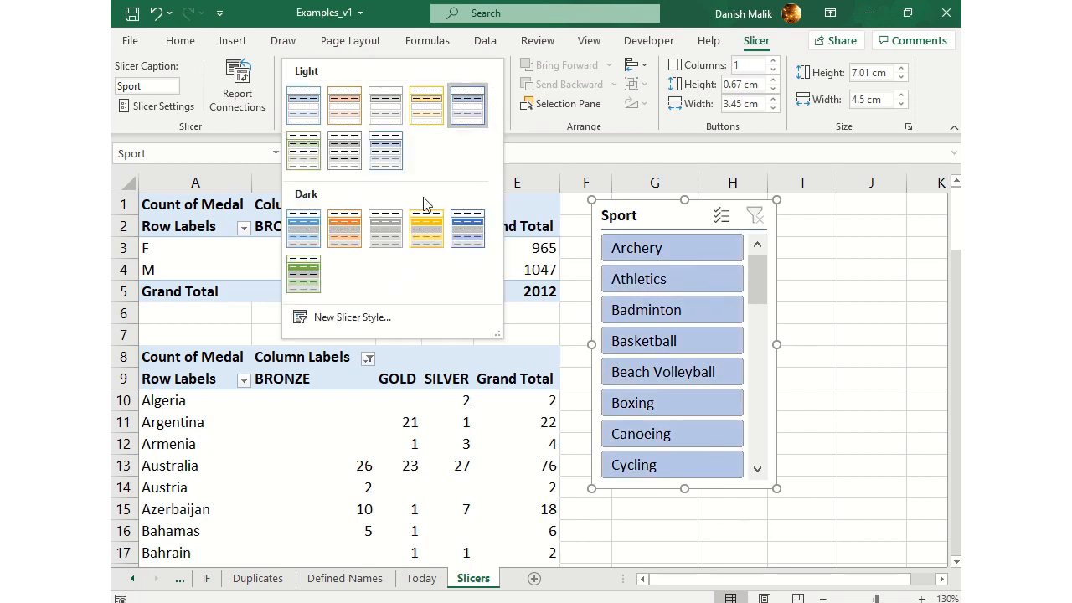
left_click(344, 228)
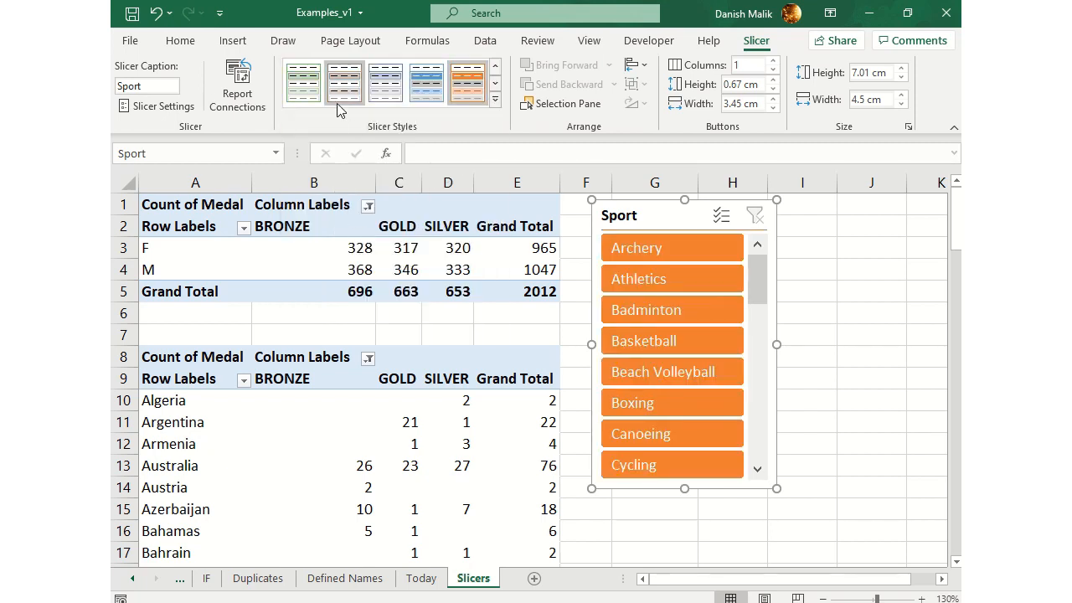
Apply the light green style to the Sport slicer and widen it to about 5.05 cm
left_click(303, 84)
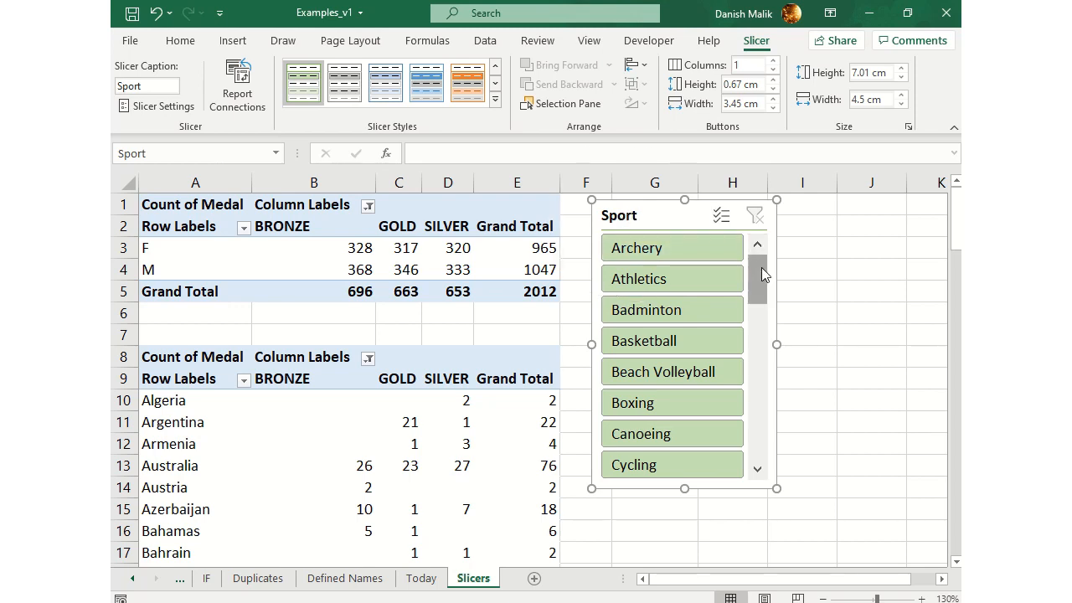
left_click_drag(780, 344, 800, 344)
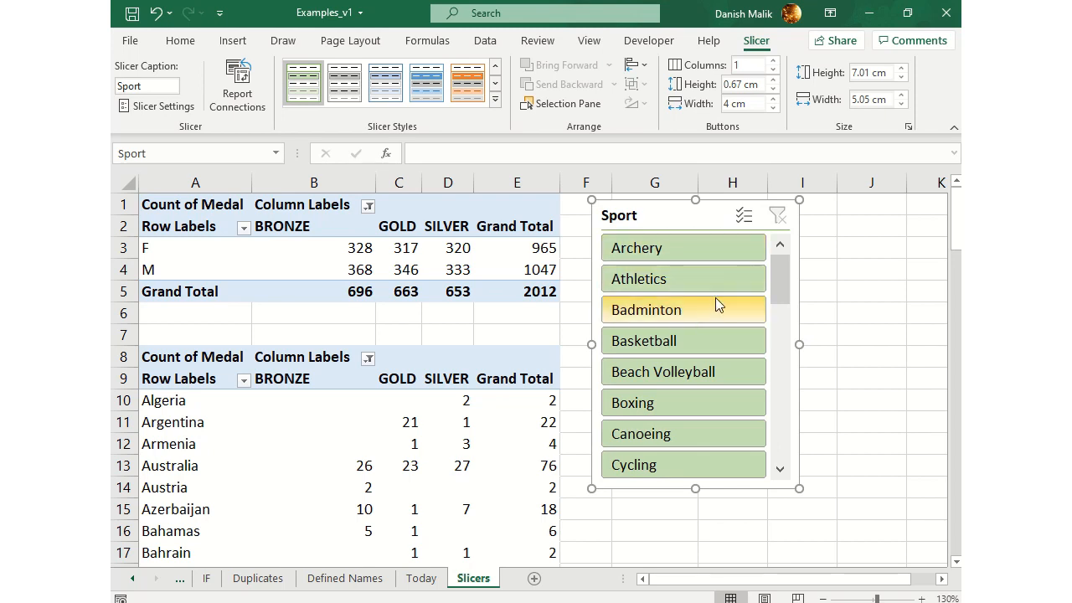
Hide the Sport slicer's header in its settings, and display the header again
left_click(173, 113)
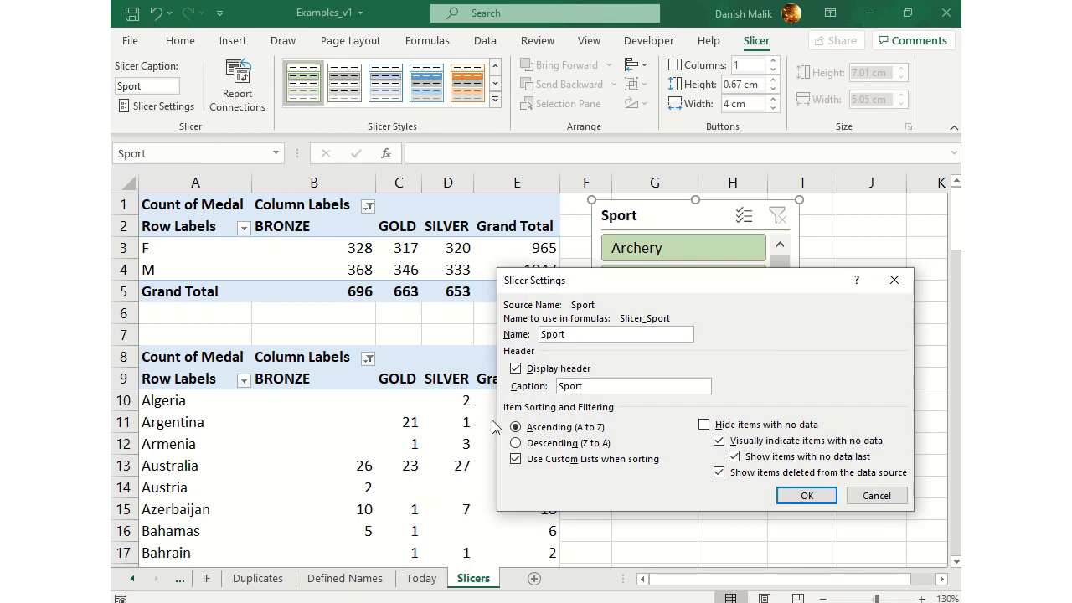
left_click(516, 369)
left_click(807, 495)
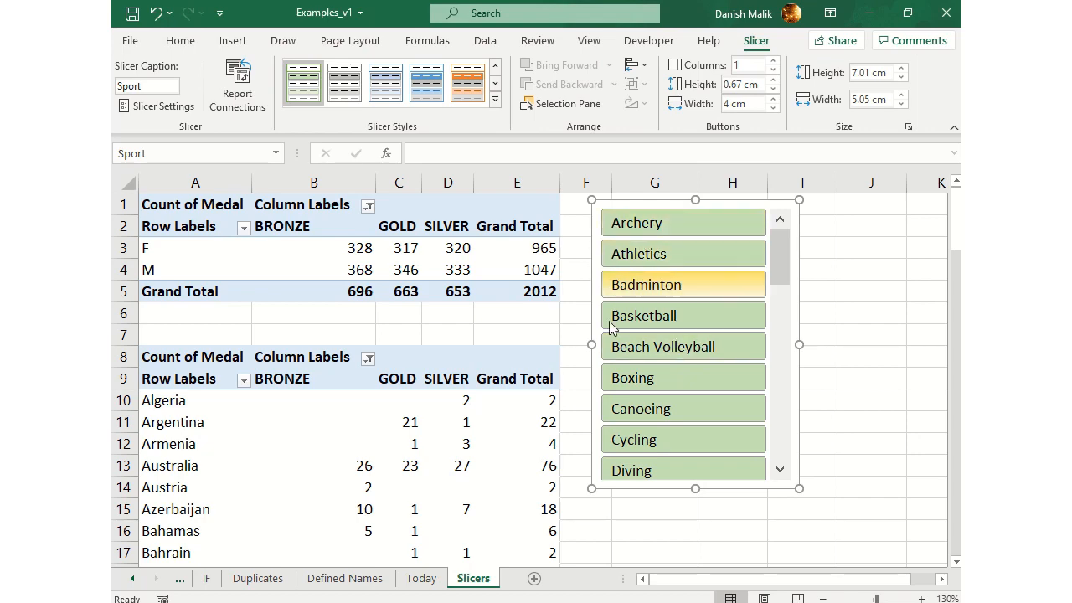
left_click(165, 107)
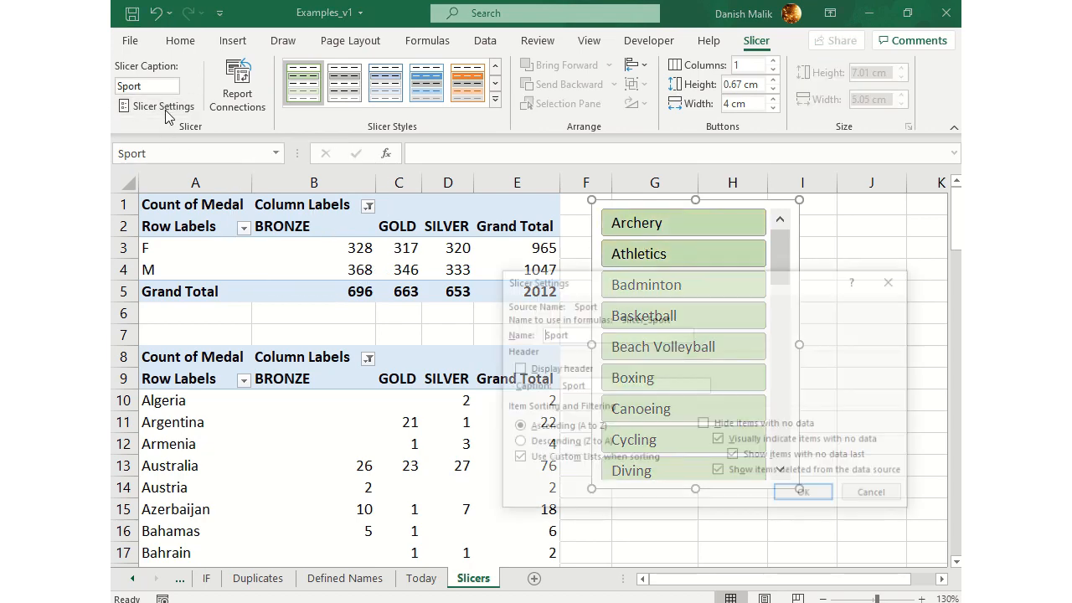
left_click(516, 369)
left_click(807, 495)
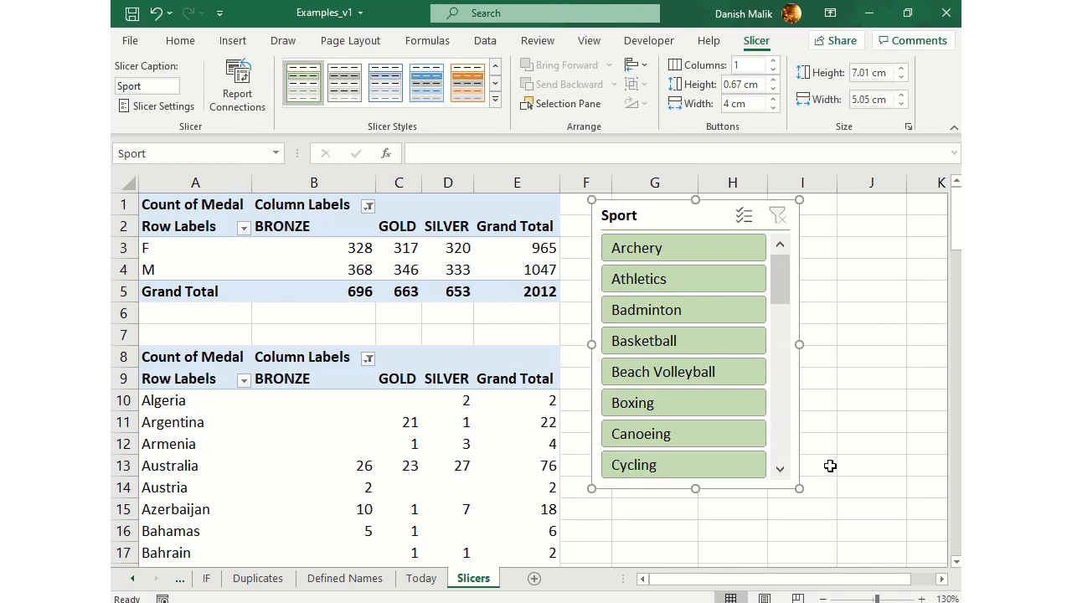
Look through the slicer's list of sports and move the Sport slicer slightly closer to the pivot tables
left_click_drag(780, 271, 783, 377)
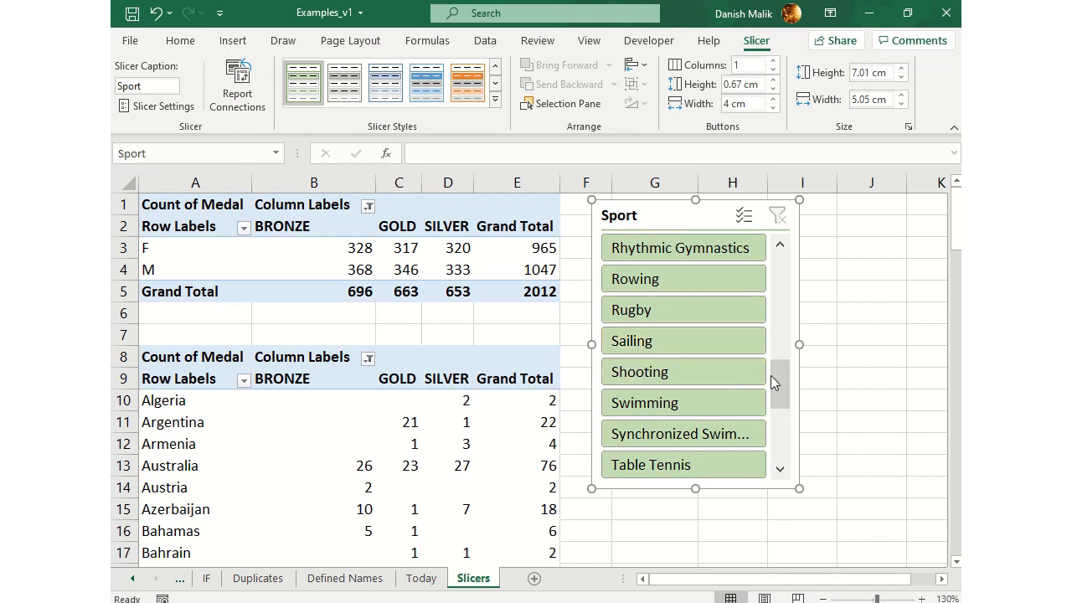
left_click_drag(780, 380, 768, 255)
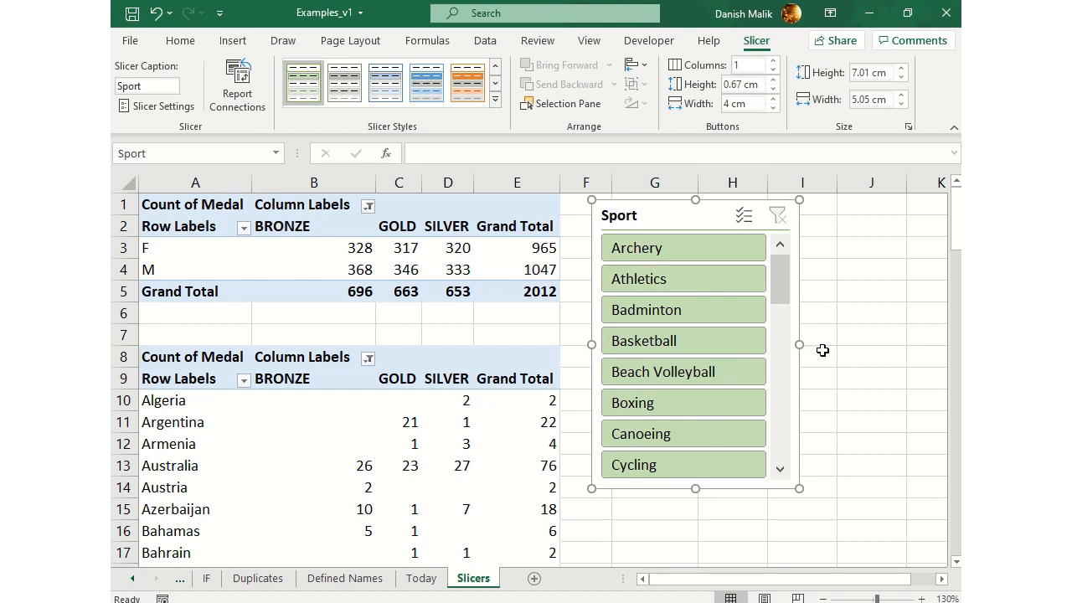
left_click_drag(684, 219, 663, 221)
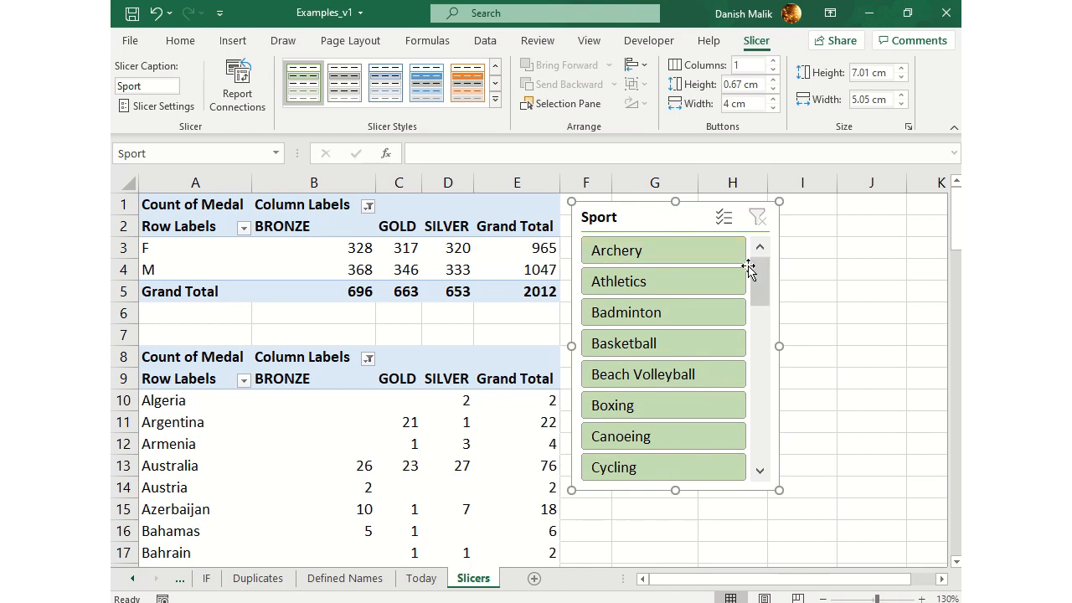
Turn on hiding items with no data in the Sport slicer's settings, and turn the option off again
left_click(163, 106)
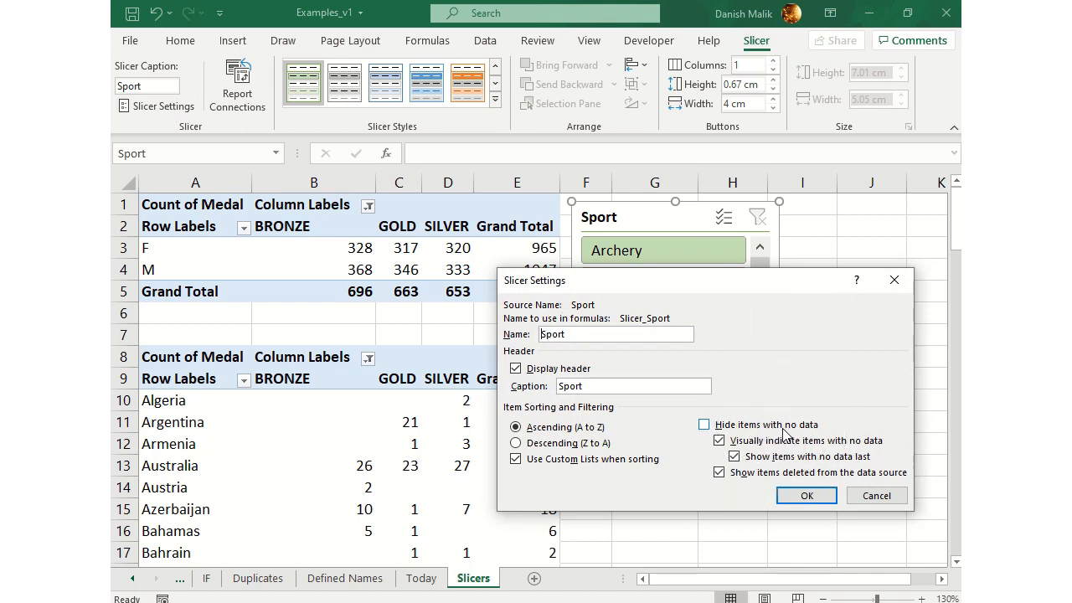
left_click(703, 425)
left_click(807, 495)
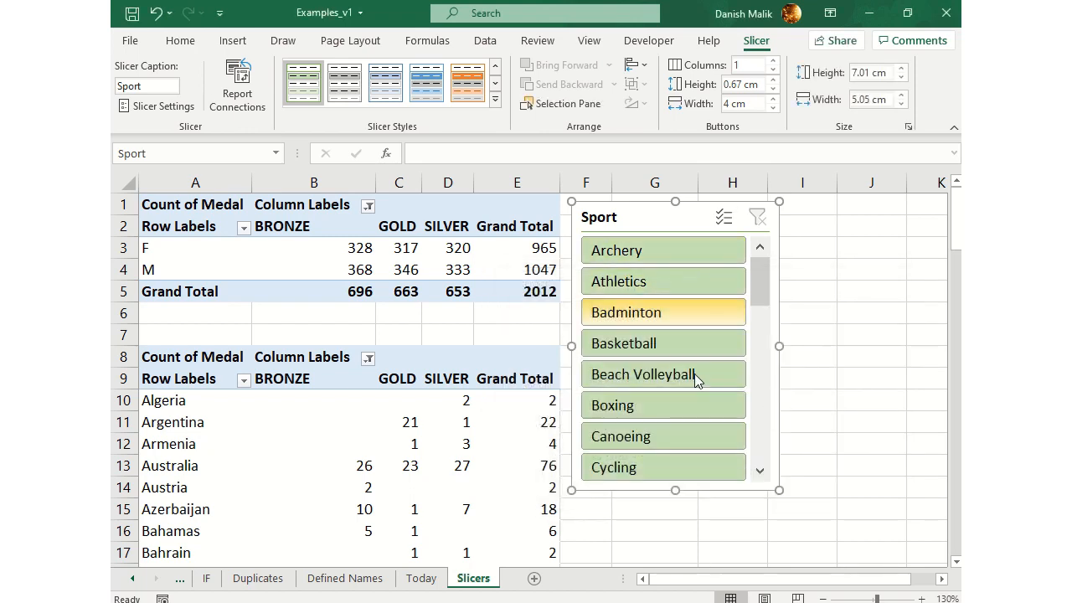
left_click(185, 114)
left_click(704, 425)
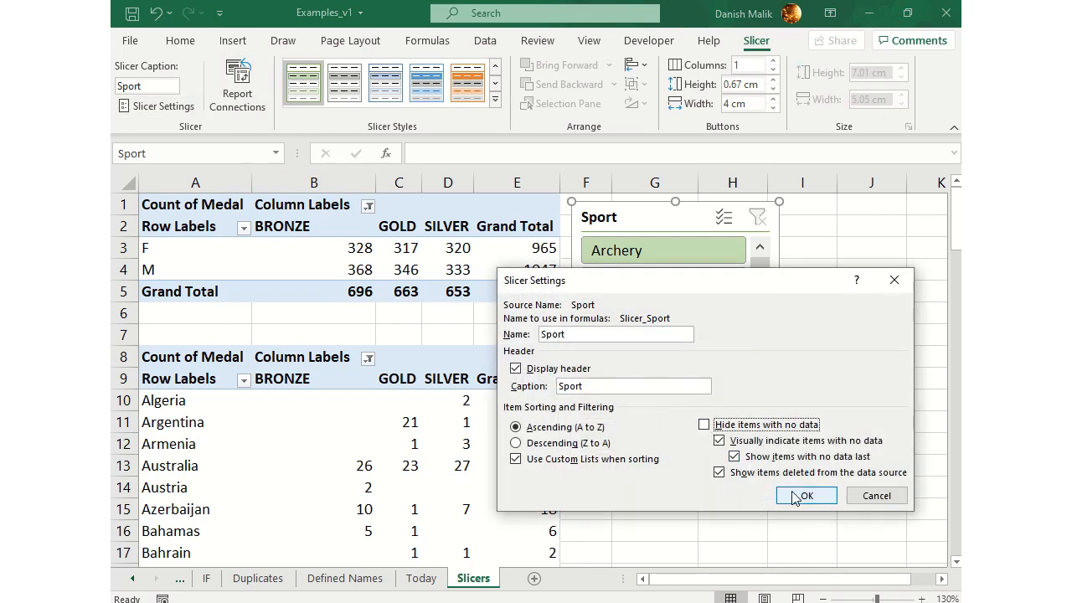
left_click(795, 496)
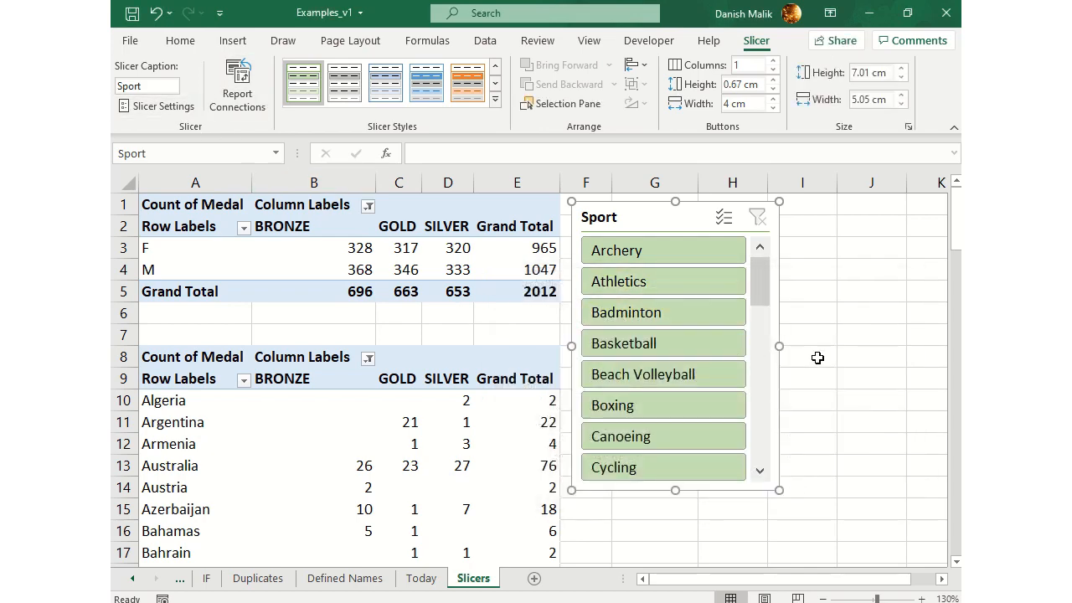
Check the Sport slicer's report connections and compare the grand totals of the gender and country pivot tables
left_click(226, 111)
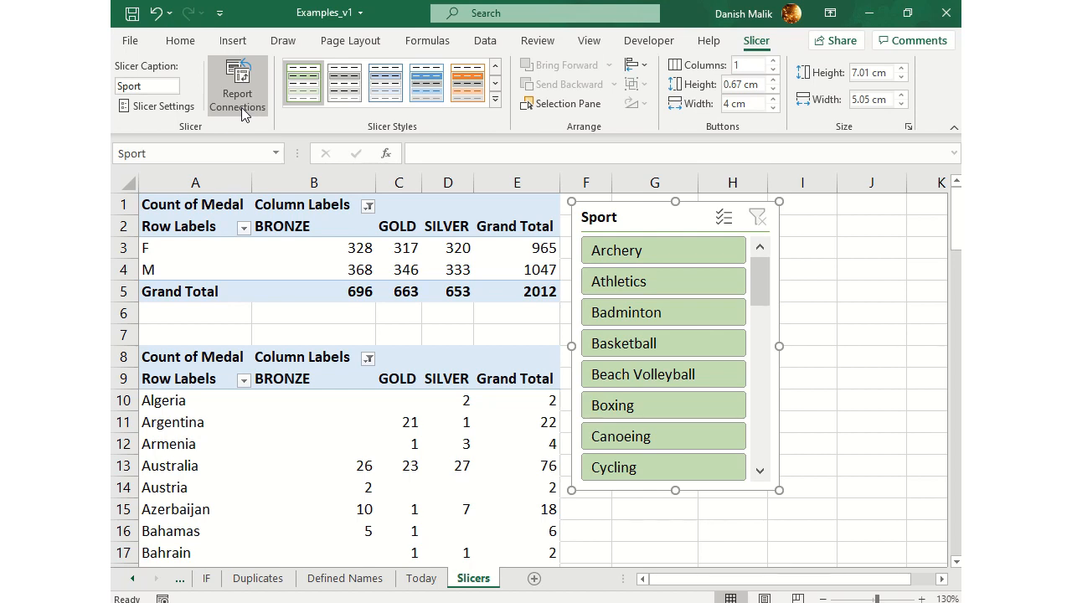
left_click(532, 292)
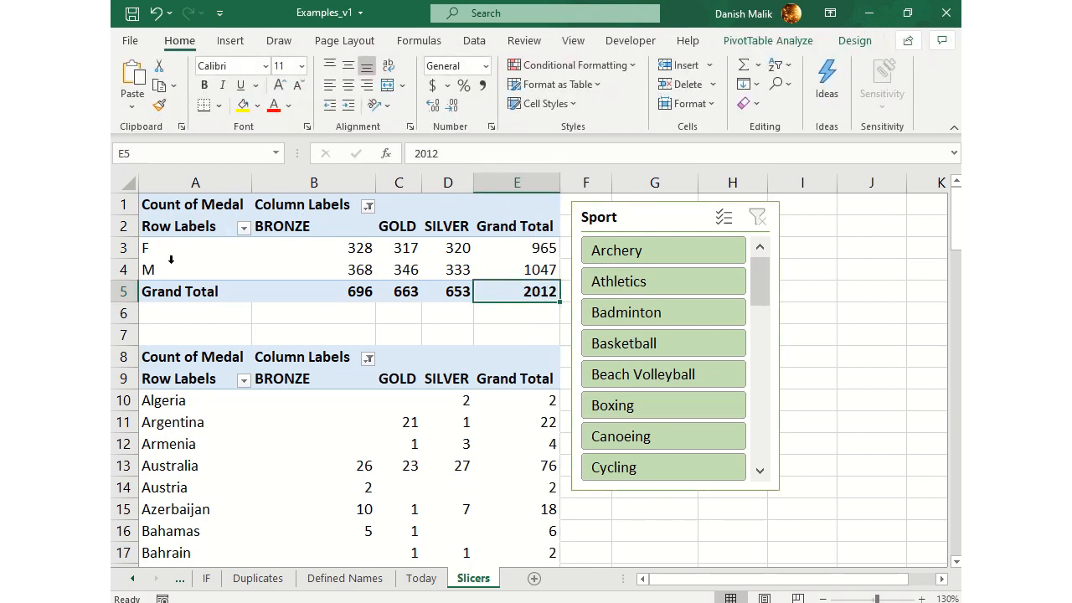
left_click(524, 397)
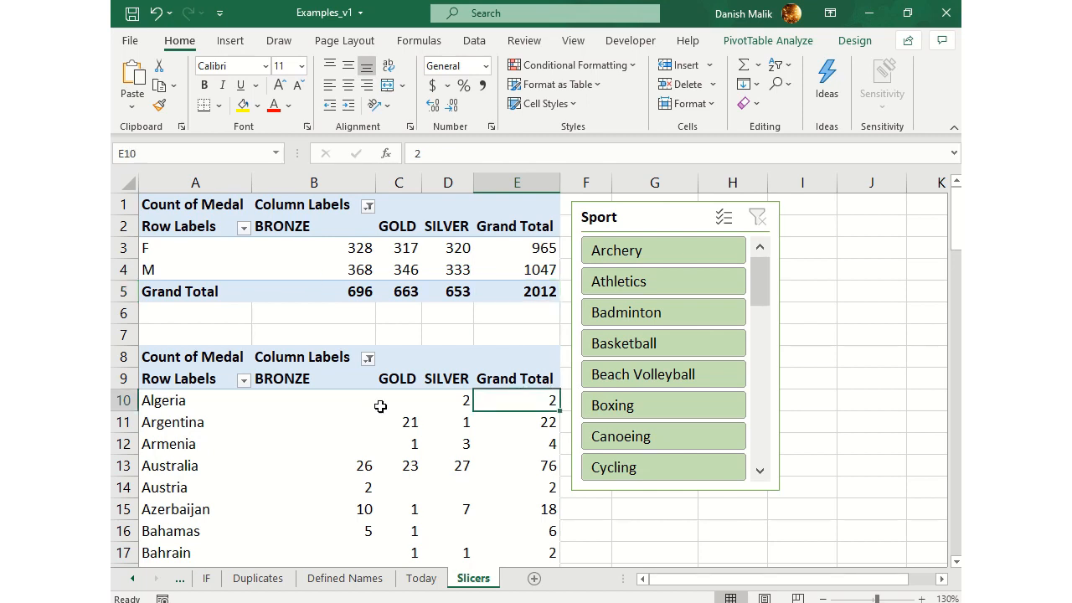
left_click(179, 401)
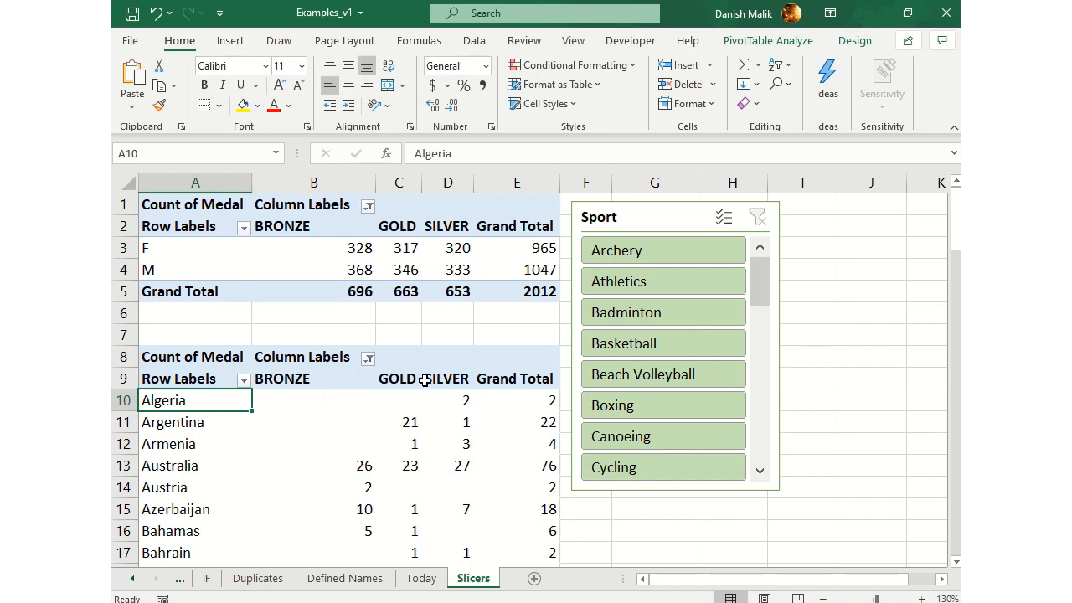
scroll(551, 423, "down", 6)
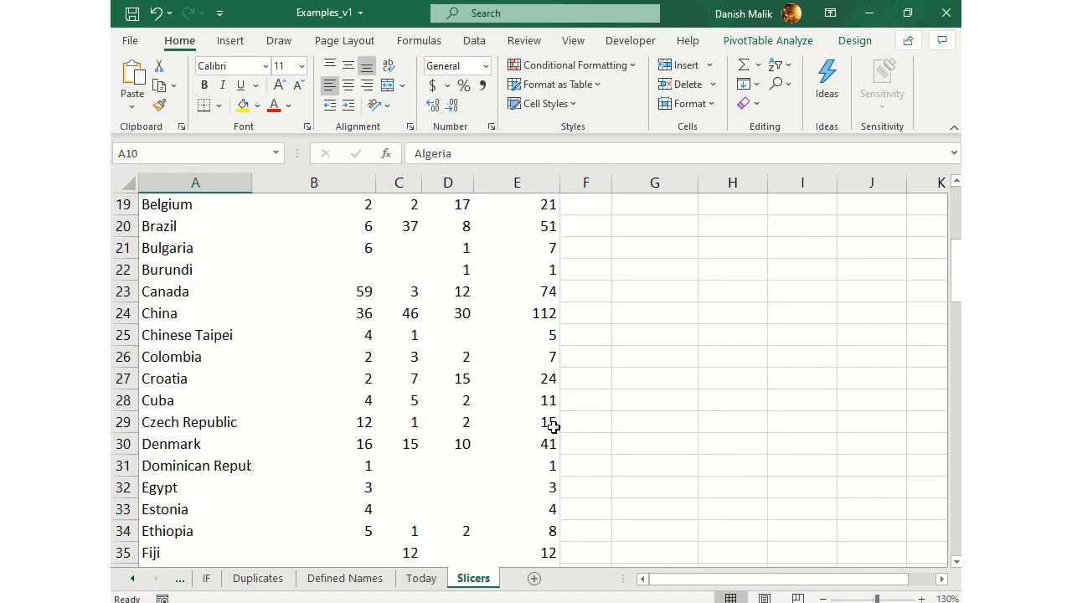
scroll(553, 427, "down", 20)
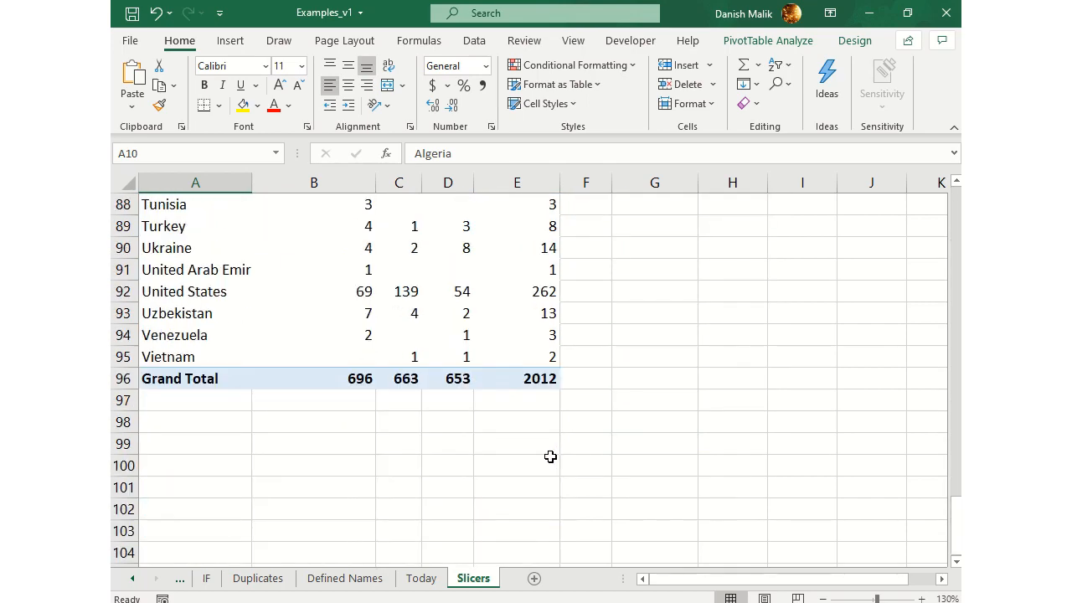
left_click(527, 378)
scroll(550, 442, "up", 10)
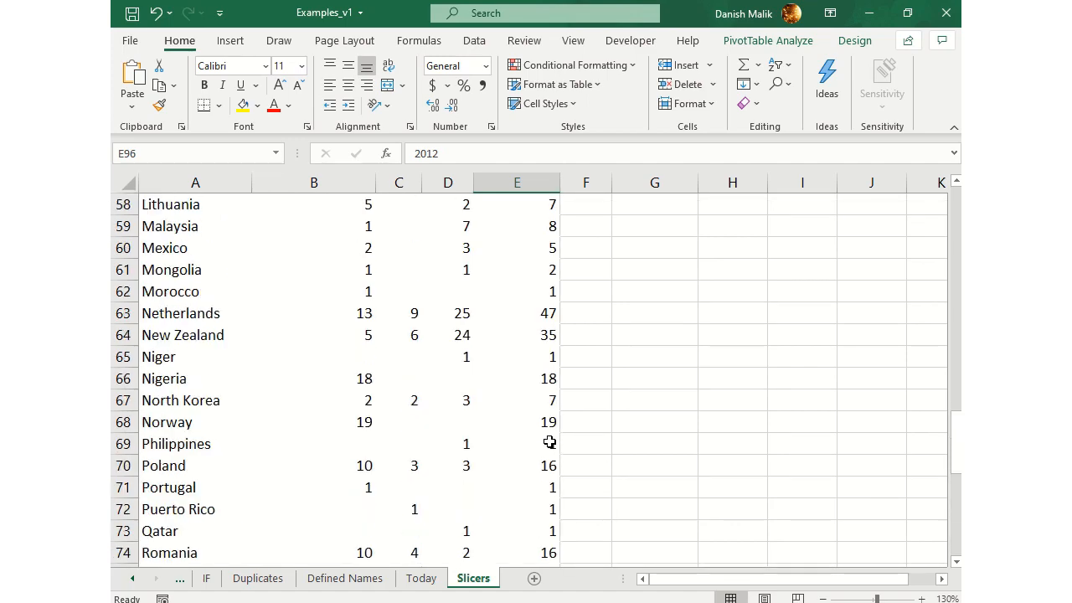
scroll(550, 442, "up", 19)
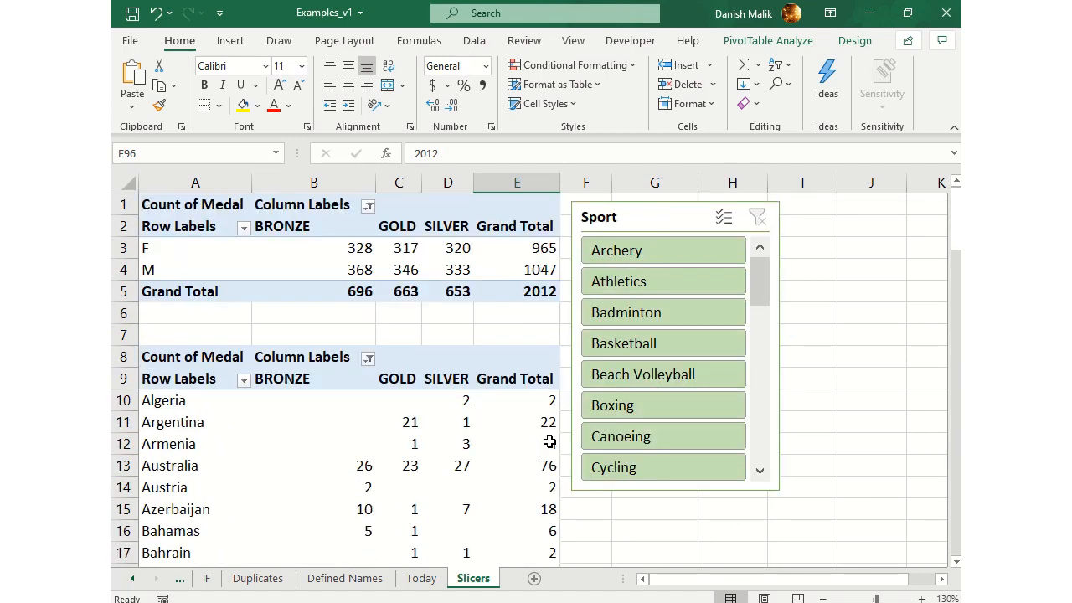
left_click(345, 240)
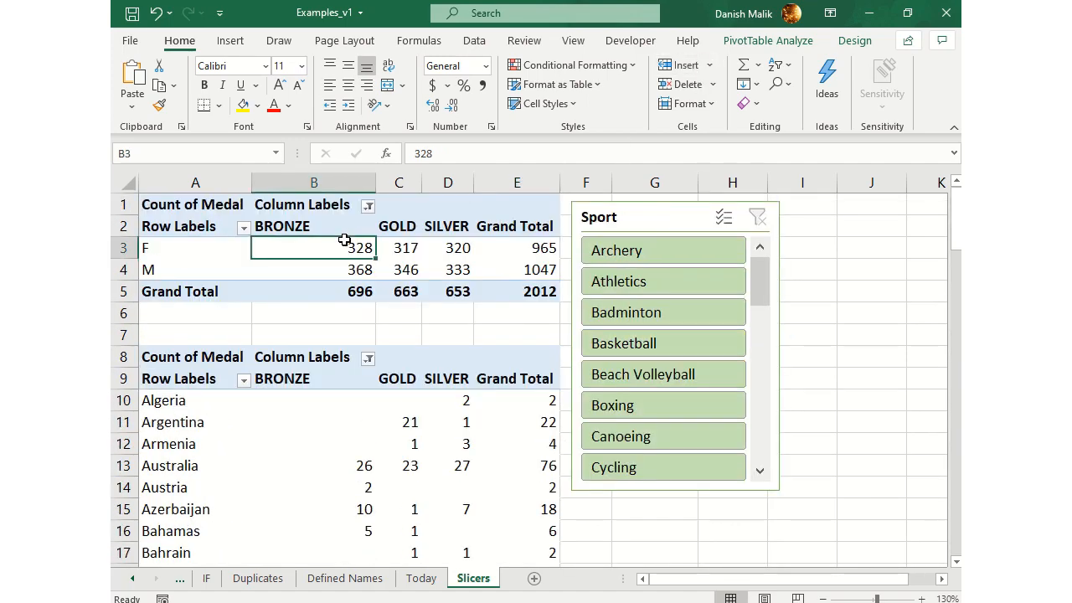
left_click(158, 400)
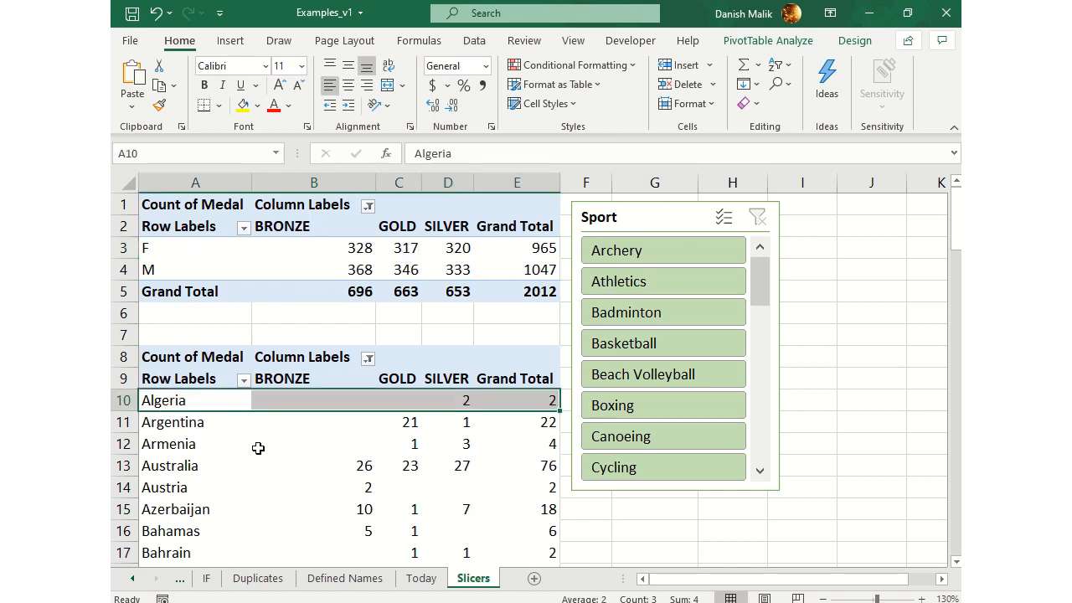
Move the Sport slicer slightly away from the pivot tables and select the female silver count in the gender table
left_click(679, 203)
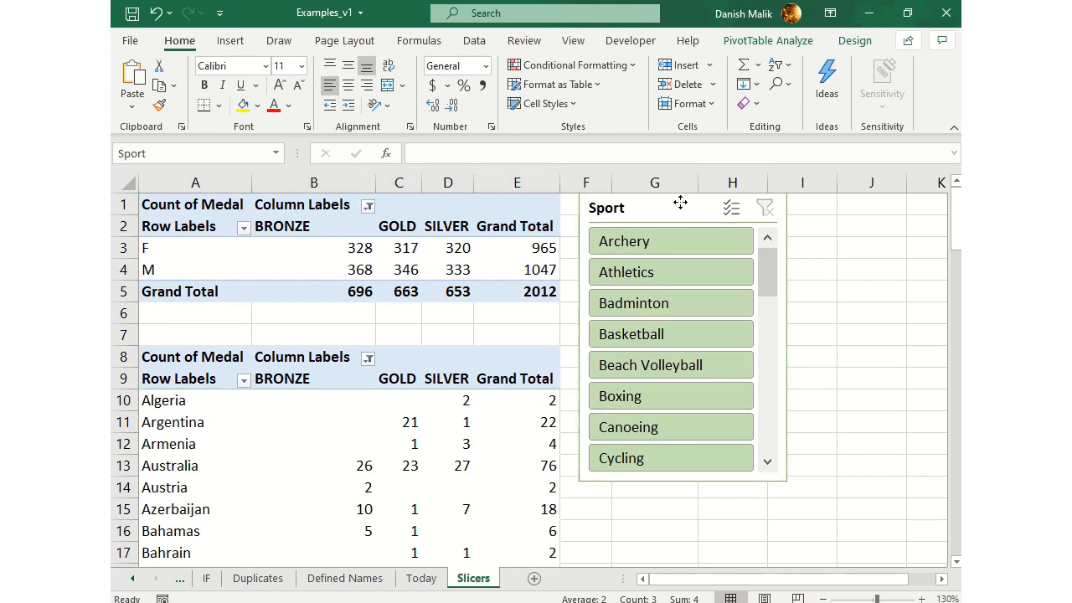
mouse_move(679, 204)
left_mouse_down()
mouse_move(662, 216)
mouse_move(679, 217)
left_mouse_up()
left_click(446, 252)
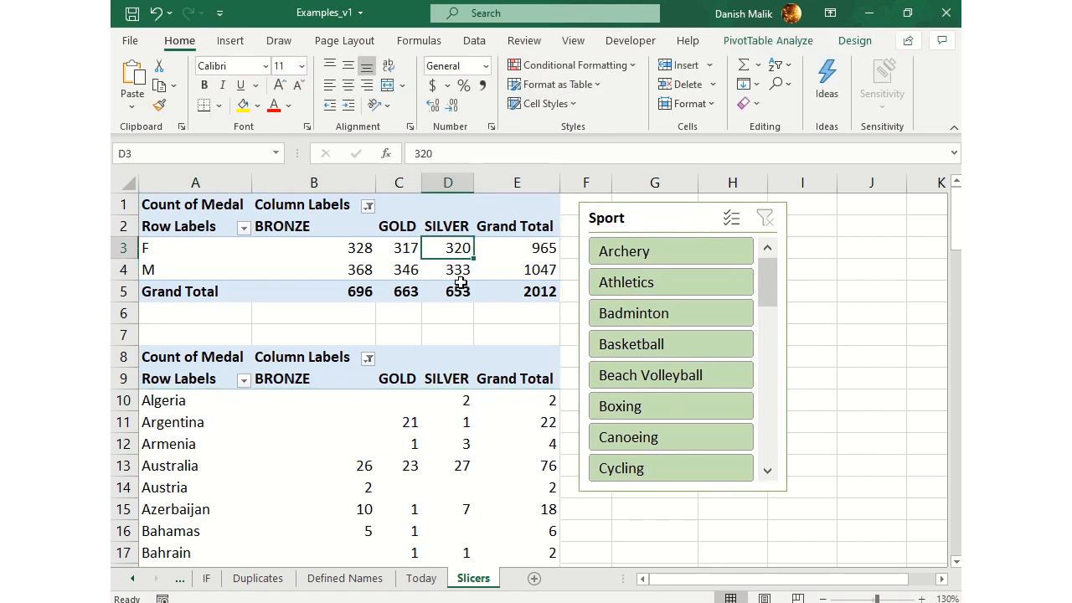
Filter the gender pivot table to Badminton with the Sport slicer, and clear the filter again
left_click(614, 216)
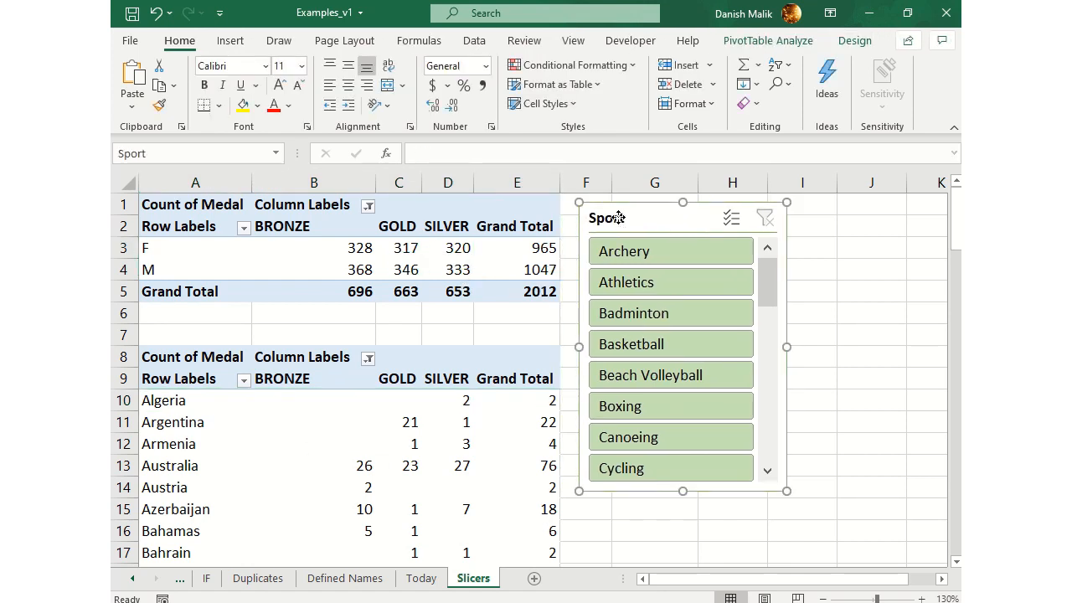
left_click(632, 321)
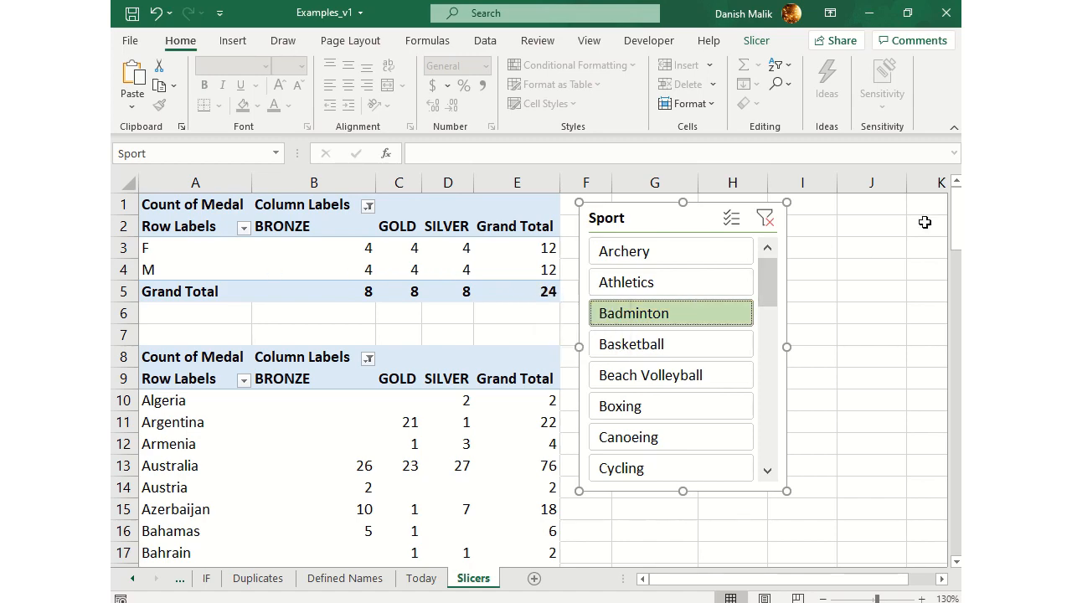
left_click_drag(955, 218, 934, 189)
left_click(766, 219)
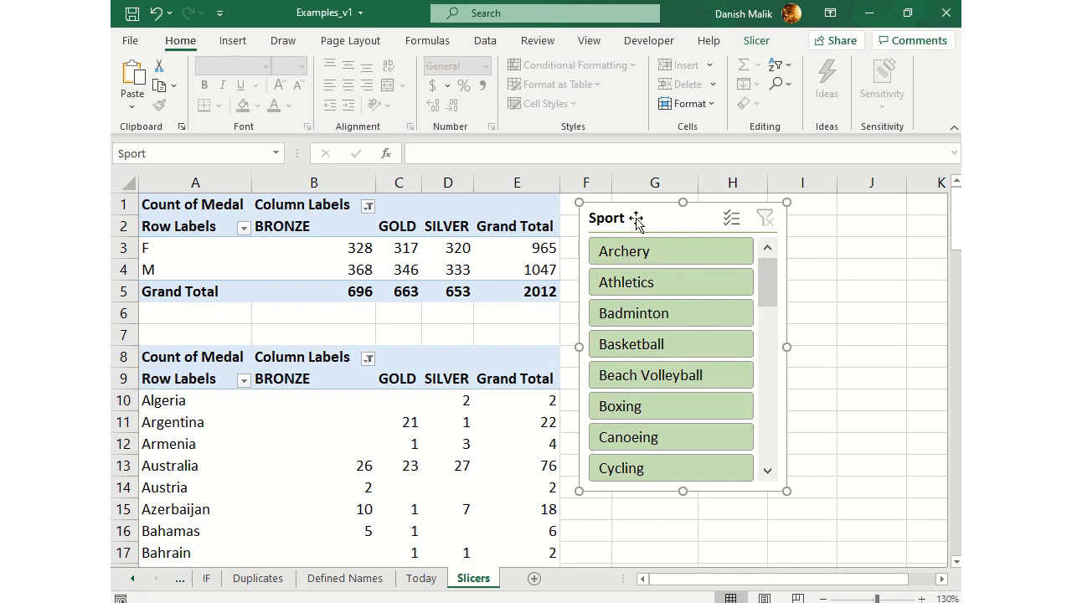
Connect the Sport slicer to PivotTable2 as well through its report connections
left_click(769, 44)
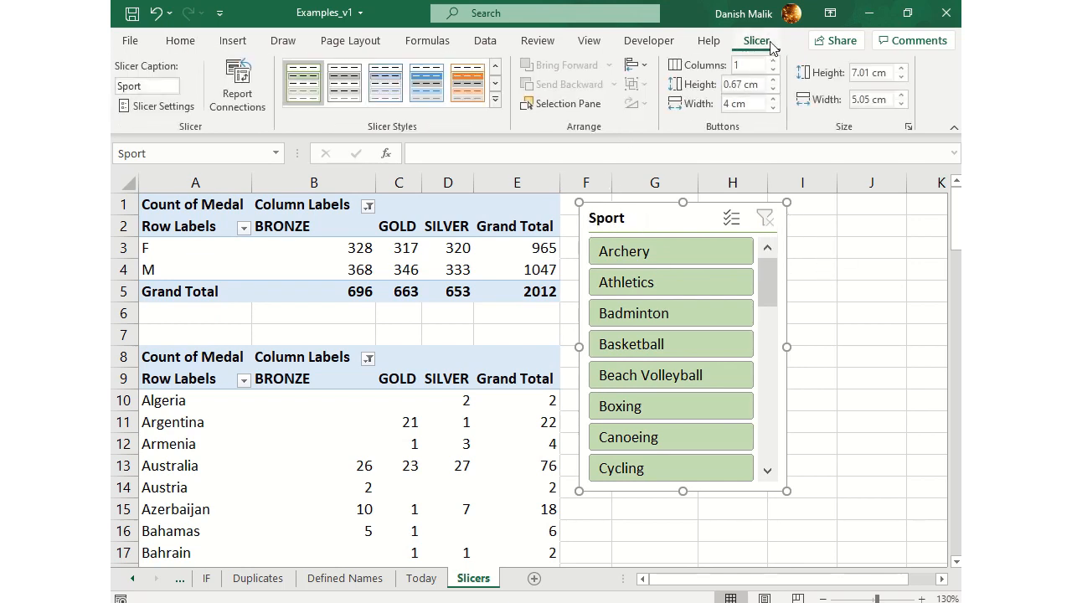
left_click(237, 84)
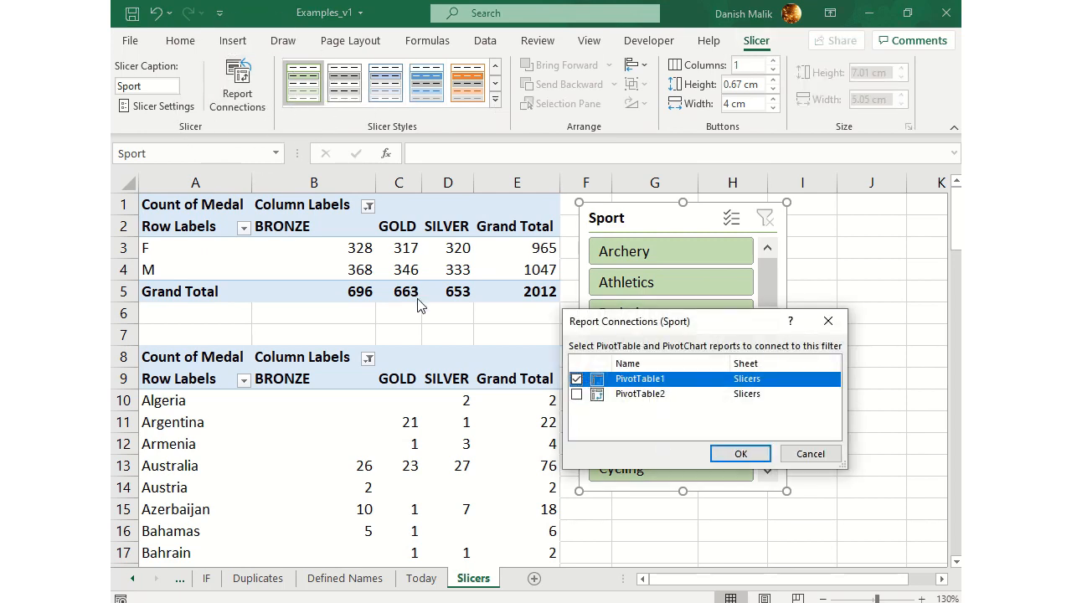
left_click(577, 394)
left_click(740, 453)
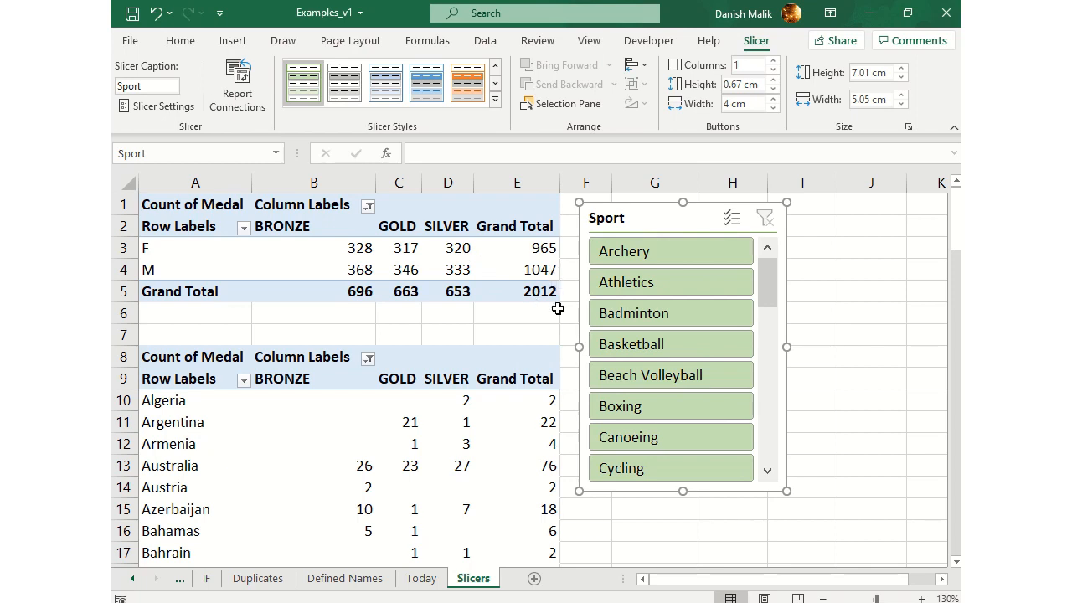
Filter both pivot tables to Badminton with the Sport slicer, compare their grand totals, and clear the filter
left_click(651, 316)
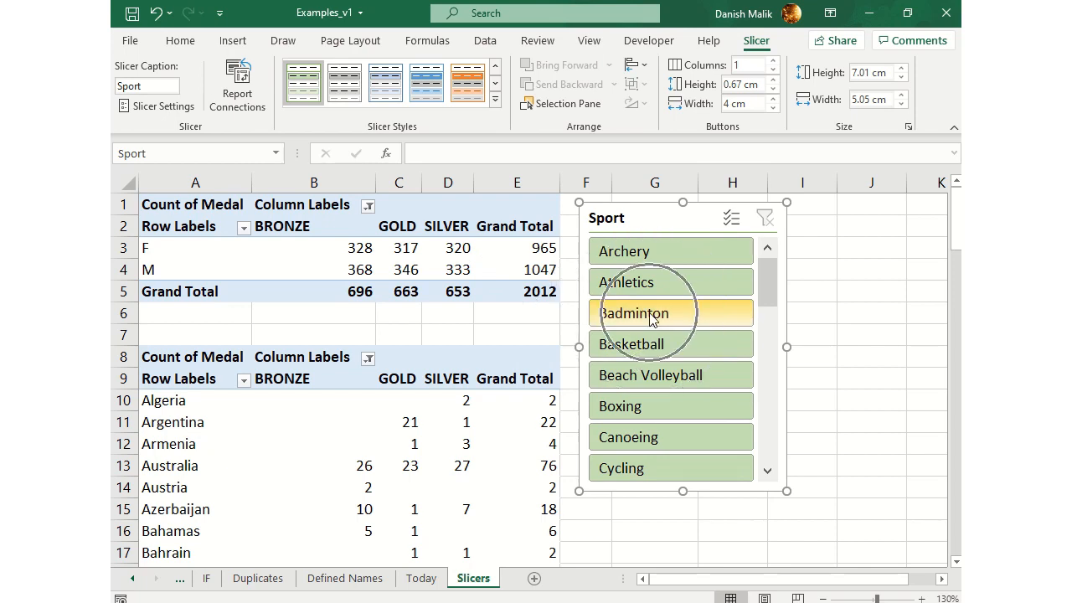
left_click(549, 293)
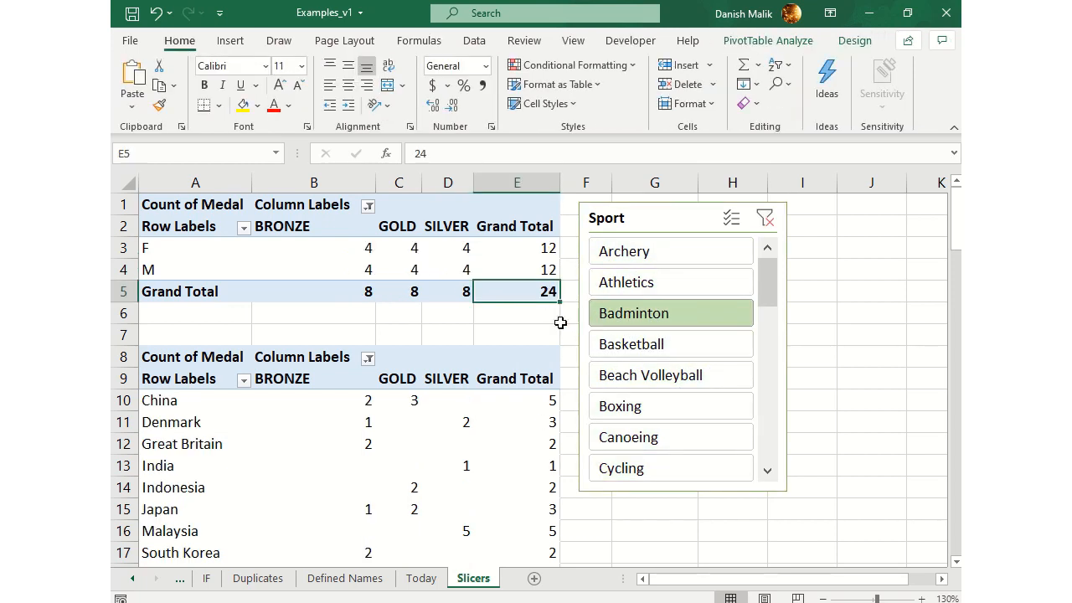
scroll(400, 432, "down", 3)
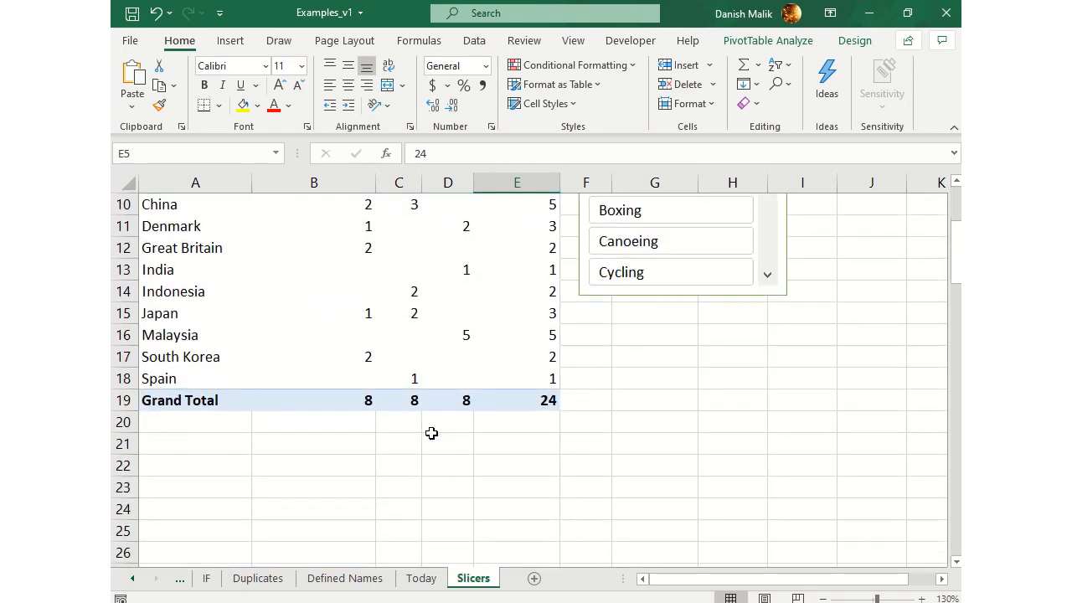
left_click(534, 407)
scroll(536, 435, "up", 3)
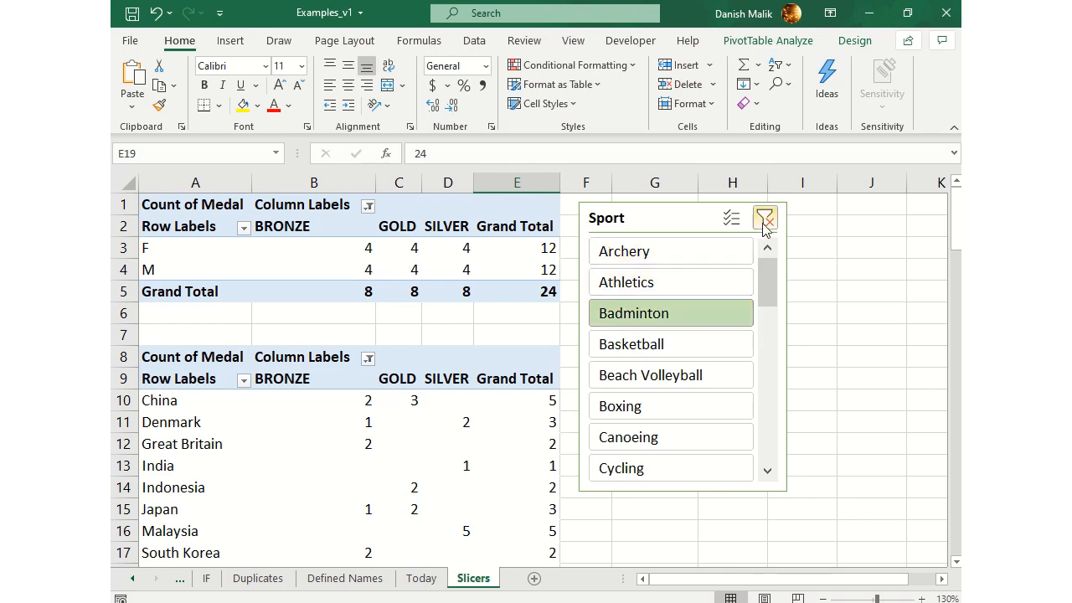
left_click(765, 219)
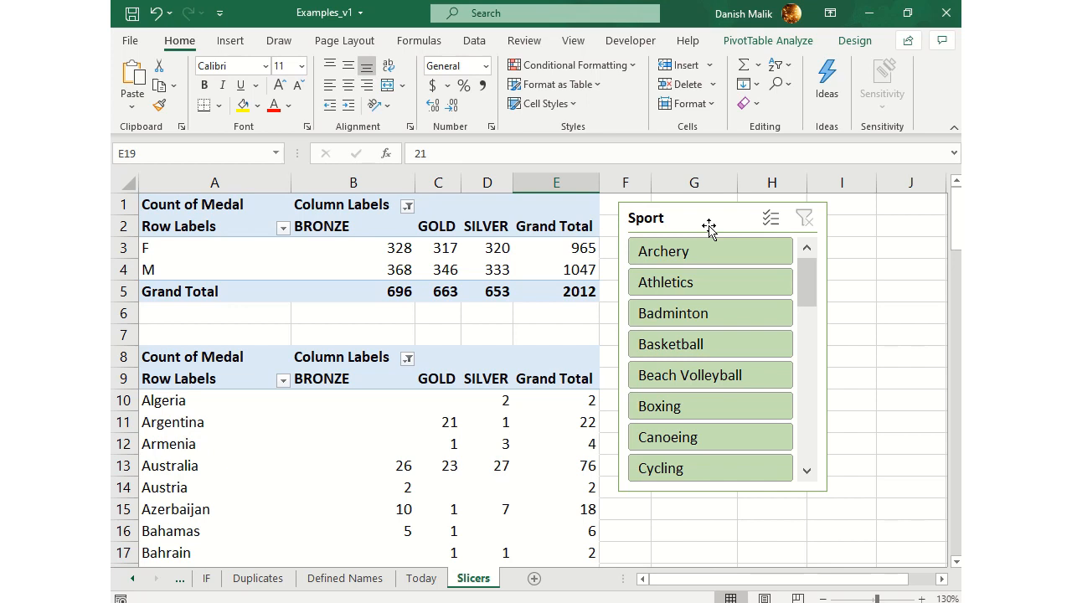
Move the Sport slicer slightly closer to the pivot tables and review its report connections without changing them
left_click_drag(709, 226, 701, 222)
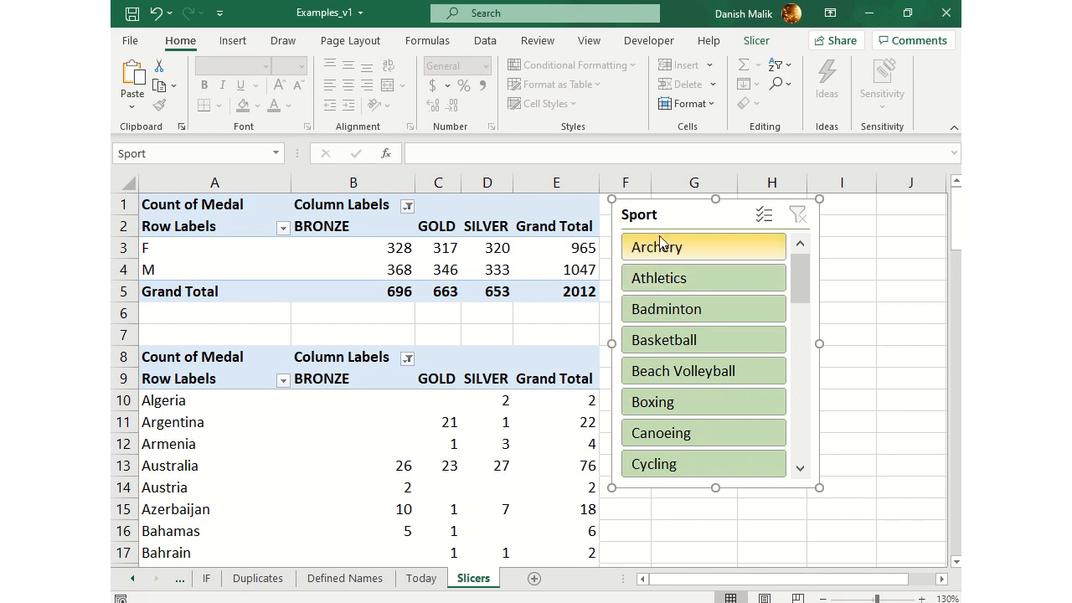
left_click(759, 42)
left_click(250, 104)
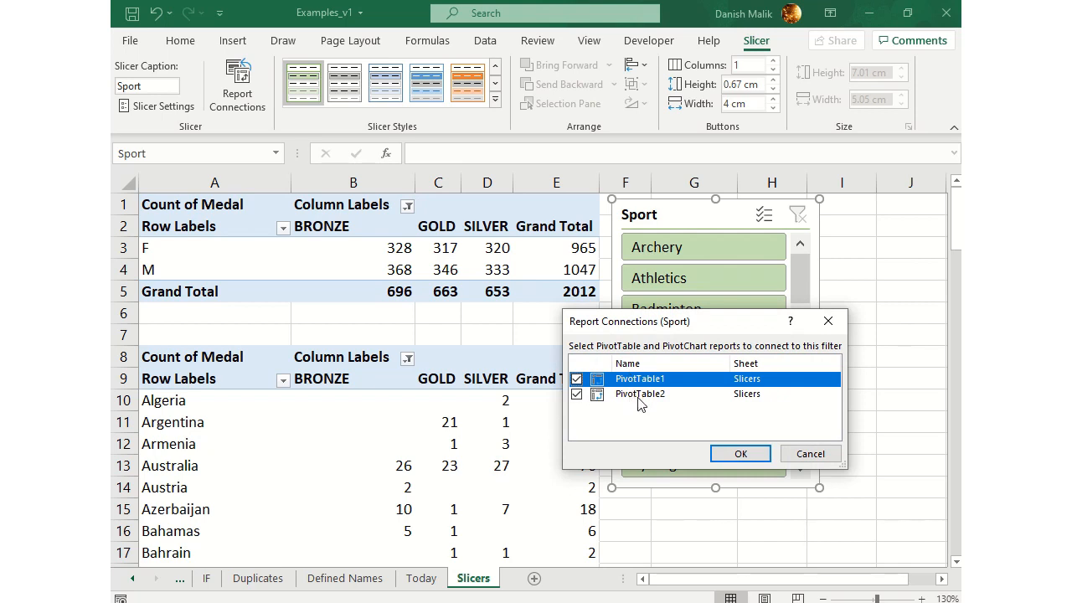
left_click(814, 454)
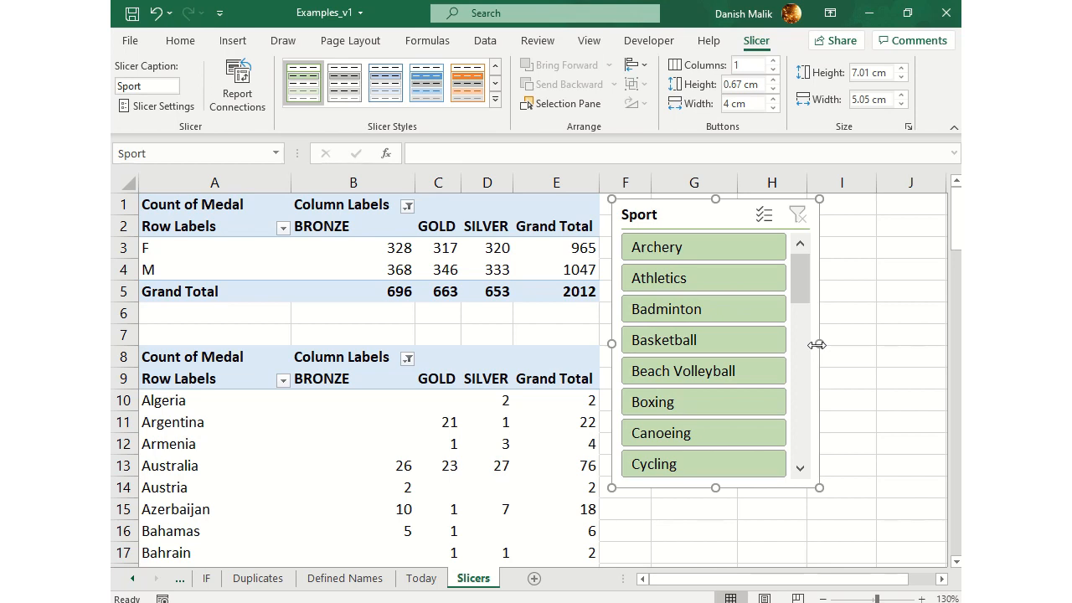
mouse_move(490, 7)
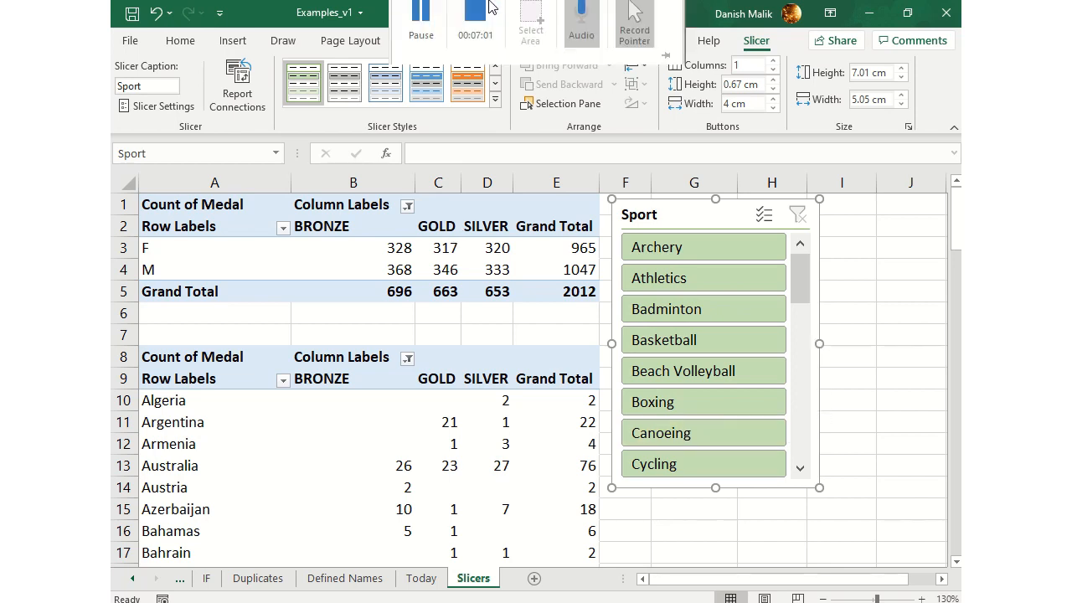